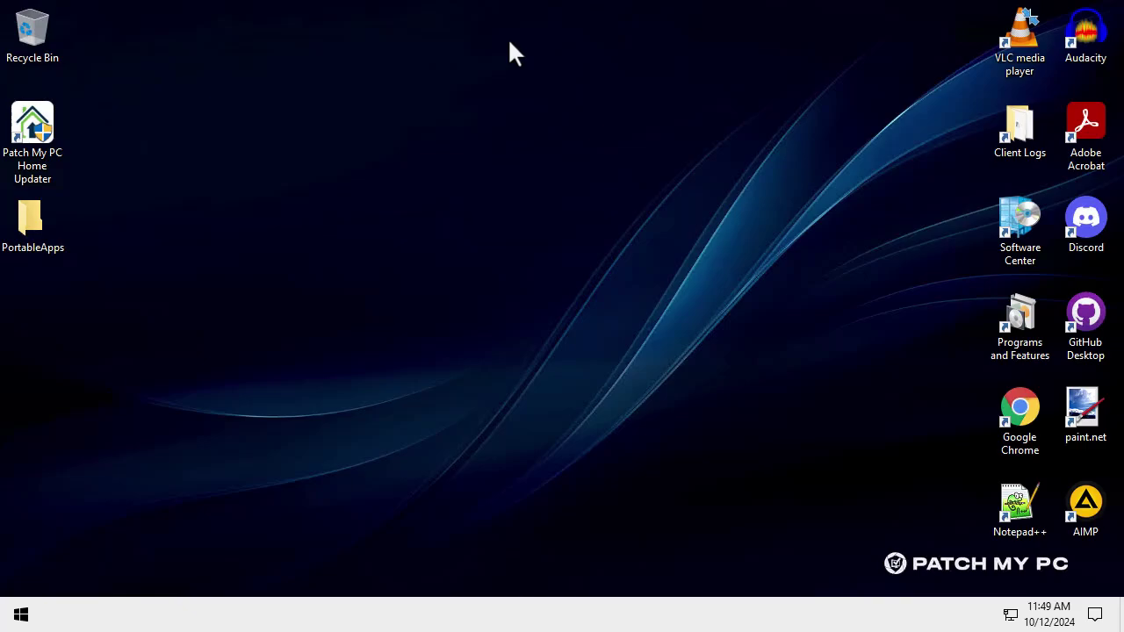
# Launch Home Updater by searching for "home" and allow it to make changes to the device.
pyautogui.click(46, 226)
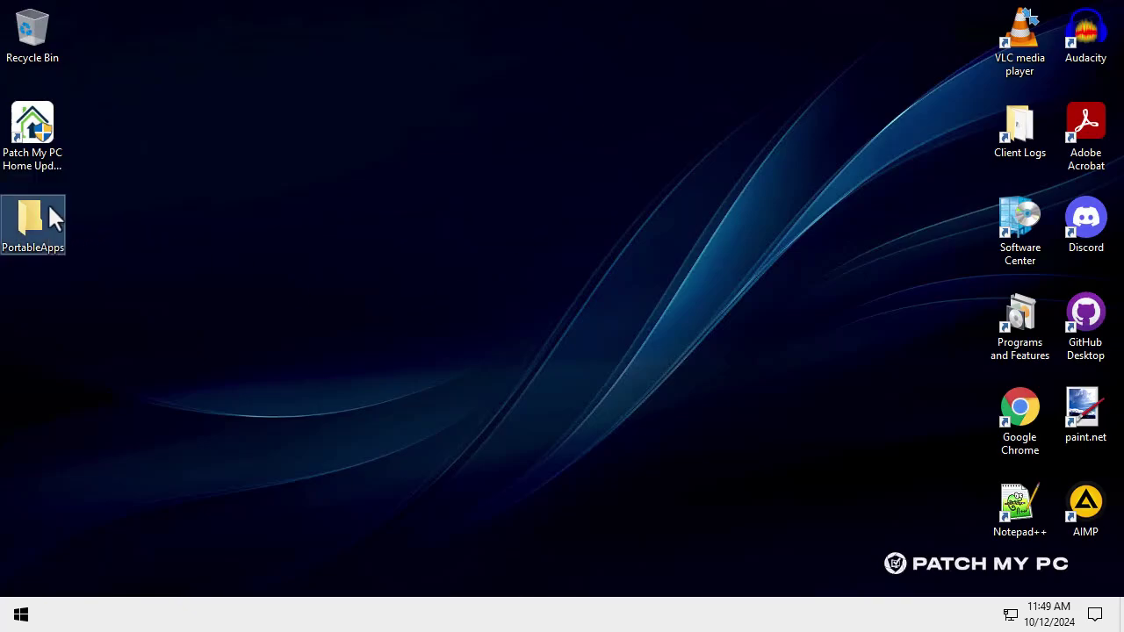
pyautogui.click(29, 140)
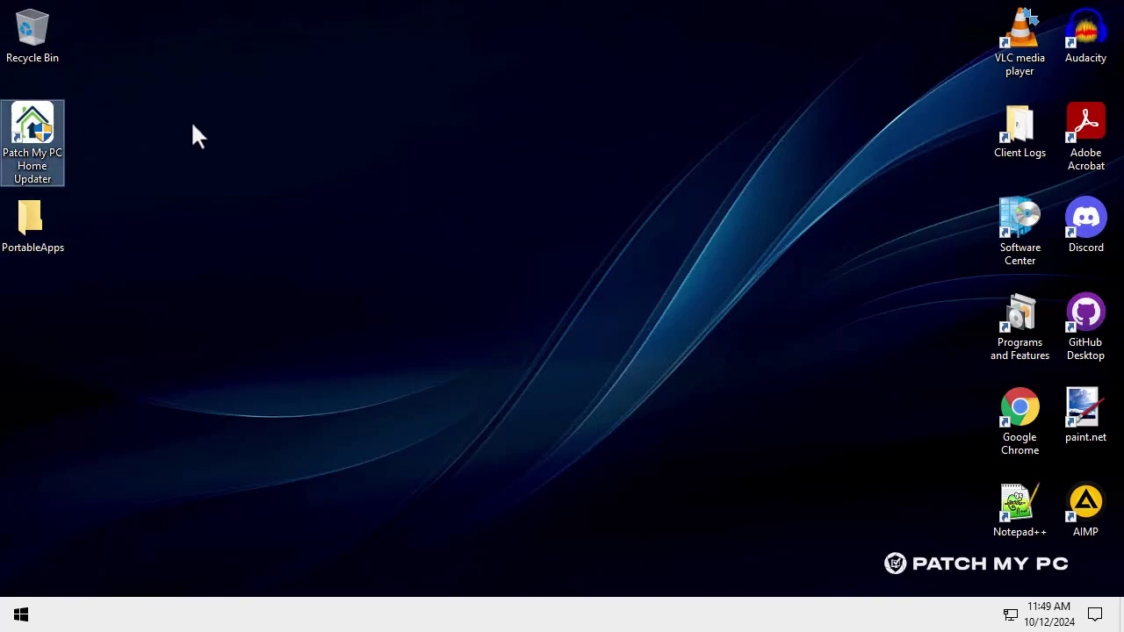
pyautogui.press('super')
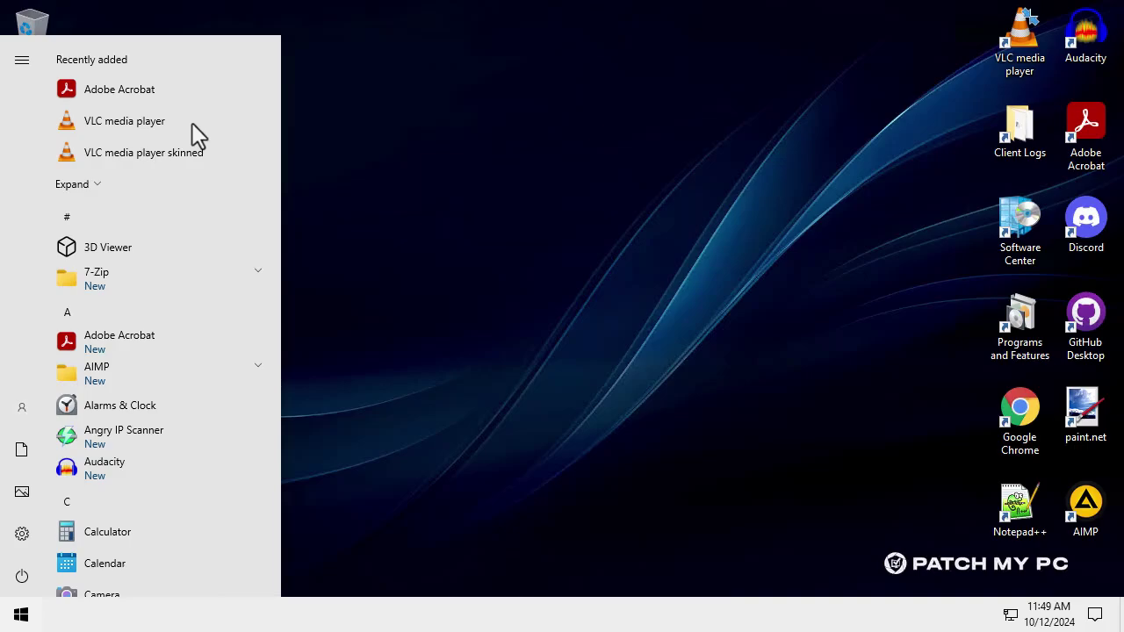
pyautogui.write('home')
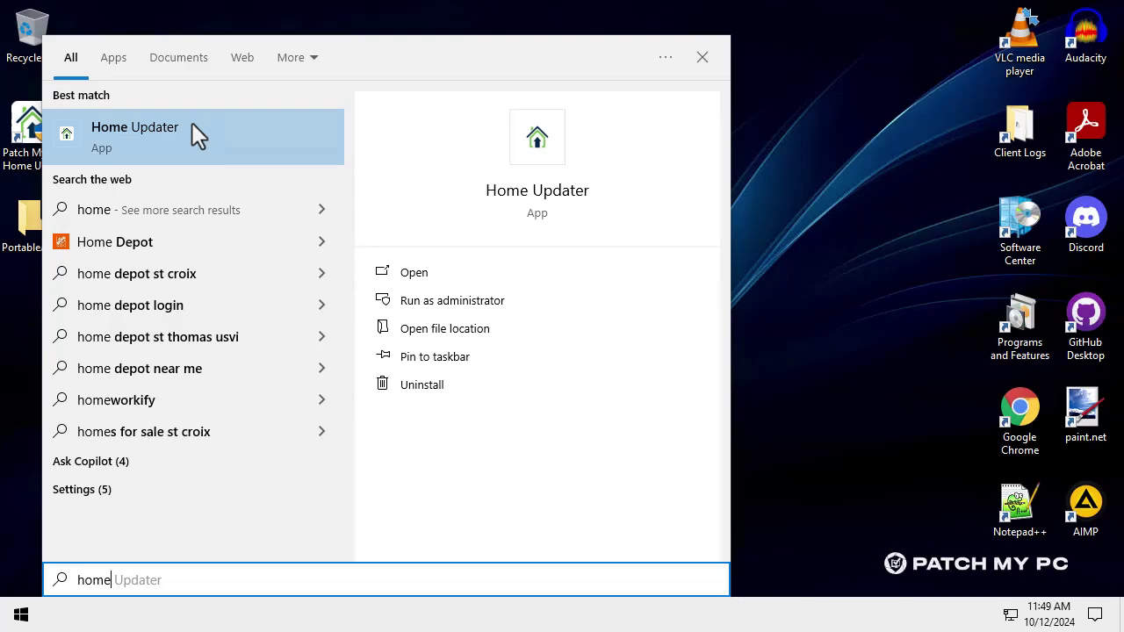
pyautogui.click(191, 127)
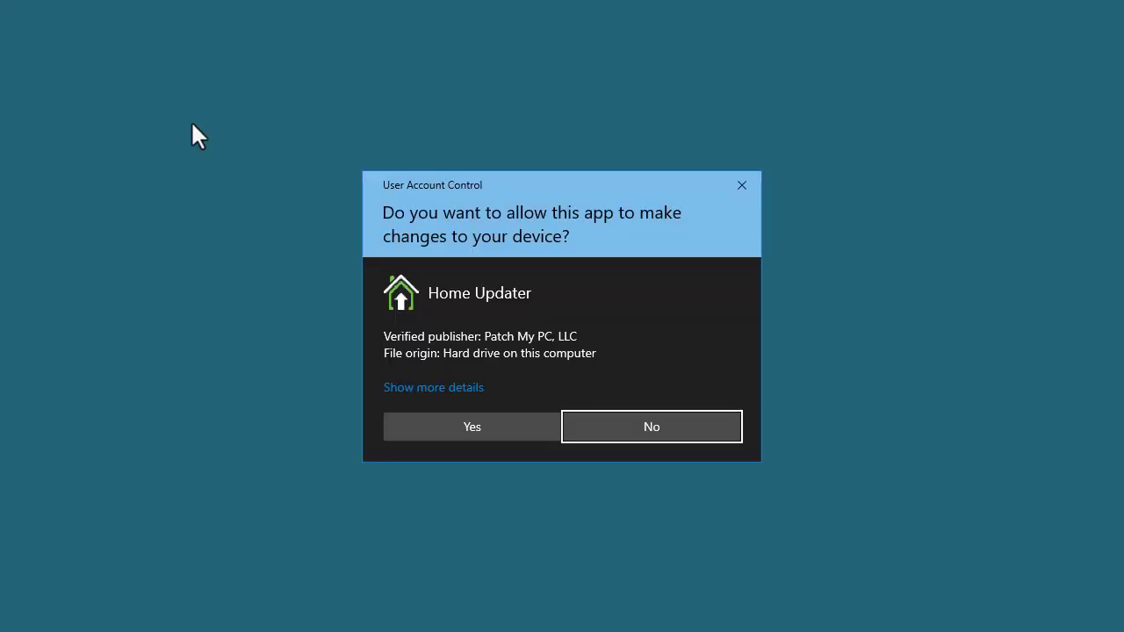
pyautogui.click(456, 427)
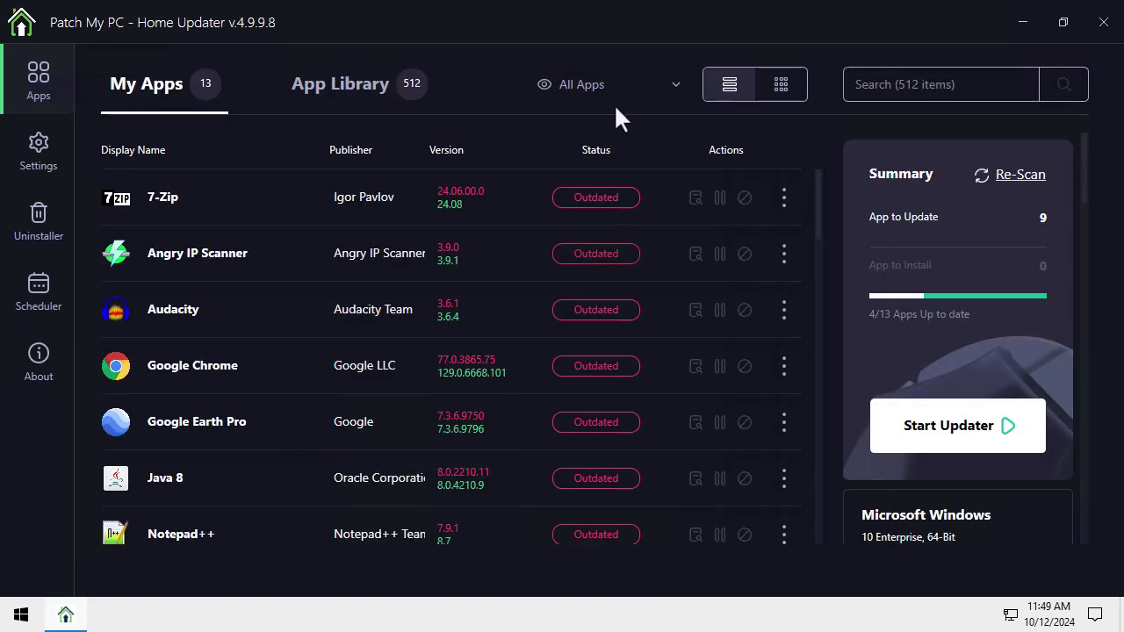
# Examine the installed apps' versions and update status in grid and list views, and glance at the App Library.
pyautogui.click(721, 86)
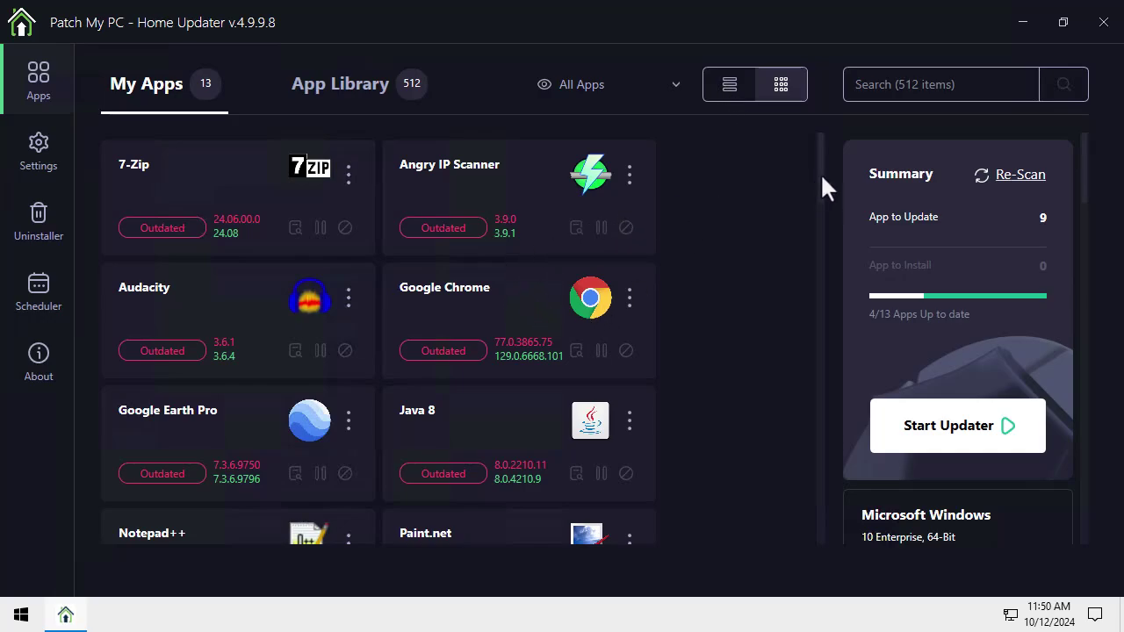
pyautogui.moveTo(822, 172); pyautogui.dragTo(821, 618)
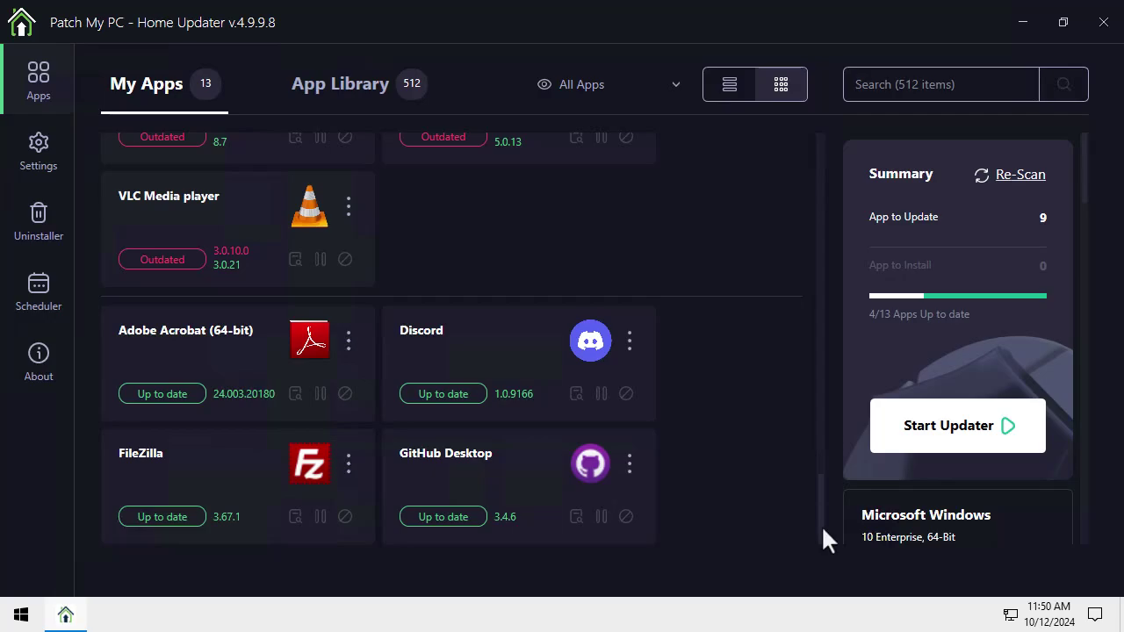
pyautogui.moveTo(821, 525); pyautogui.dragTo(877, 146)
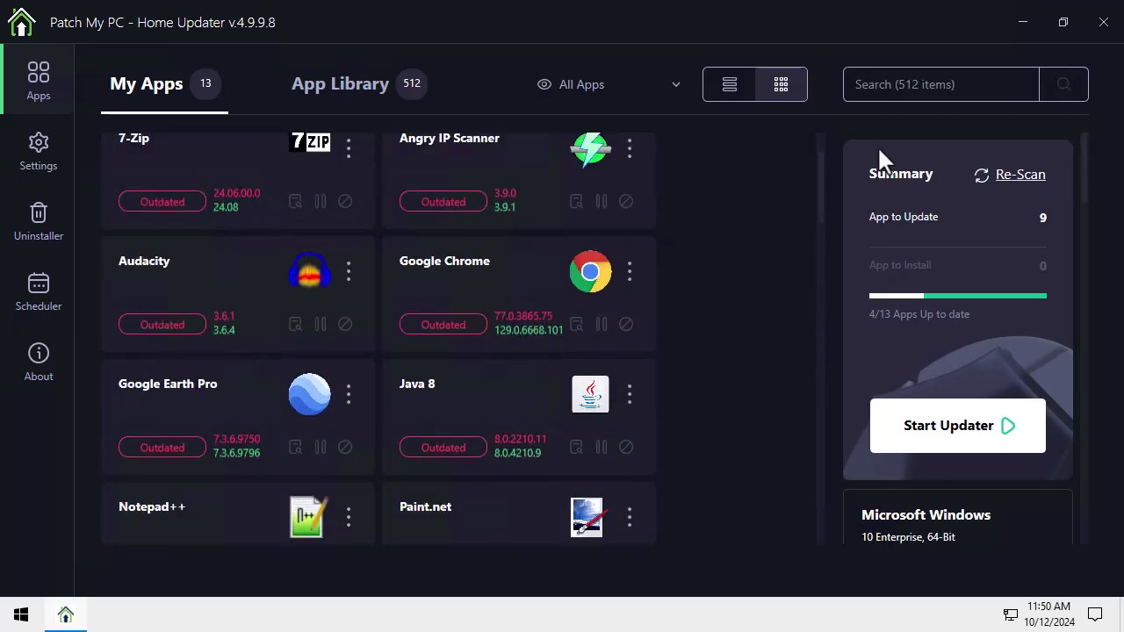
pyautogui.click(735, 83)
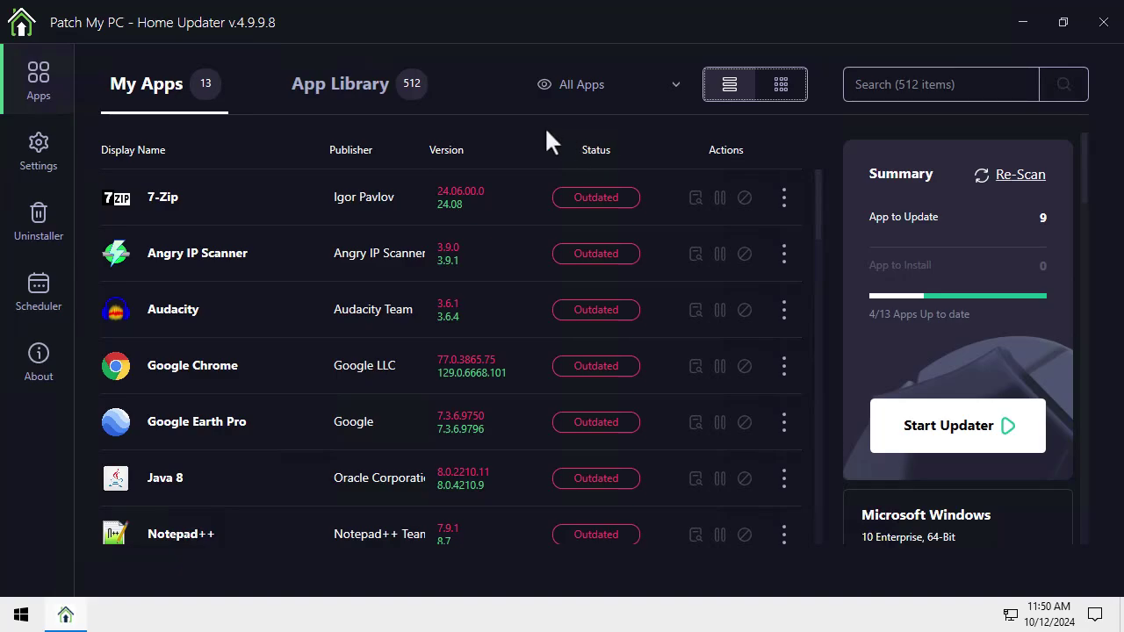
pyautogui.scroll(-5, 545, 315)
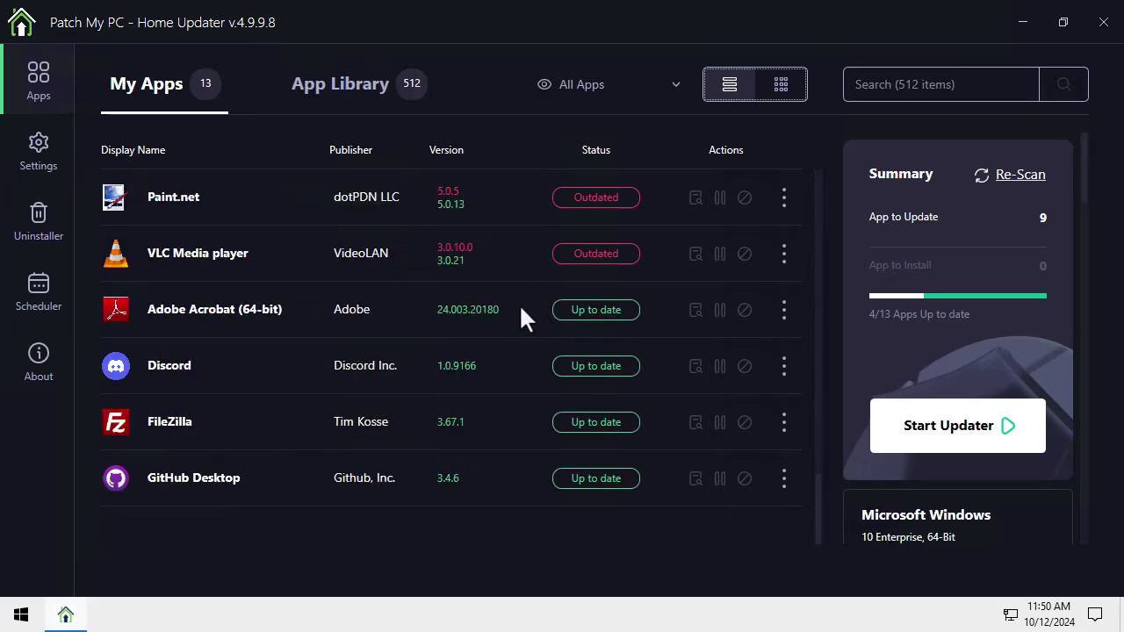
pyautogui.scroll(5, 519, 304)
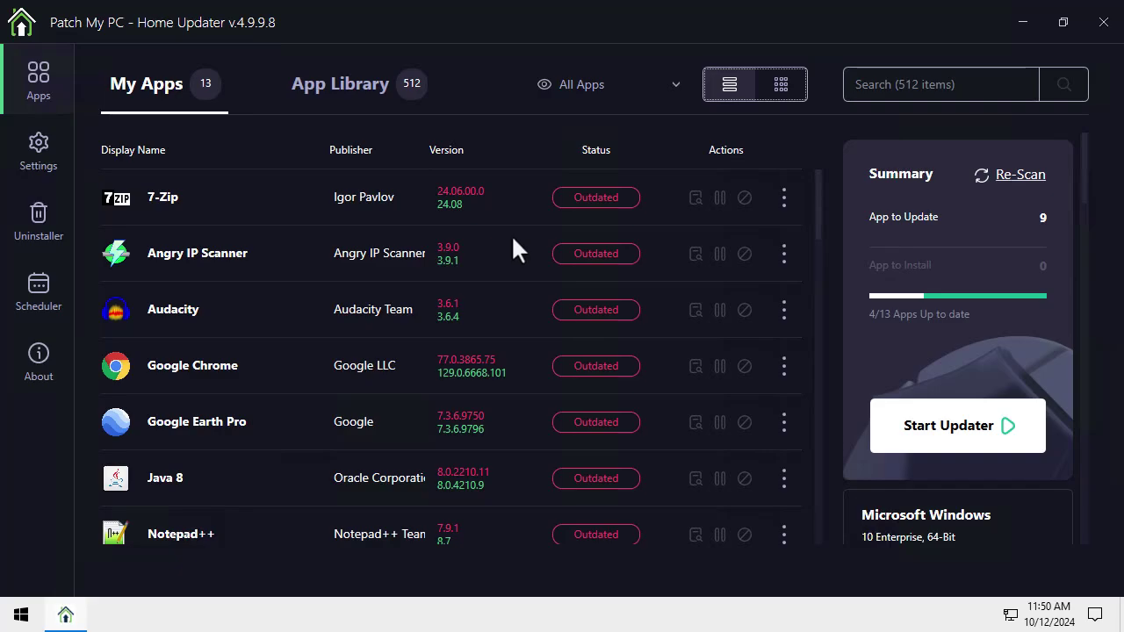
pyautogui.click(352, 85)
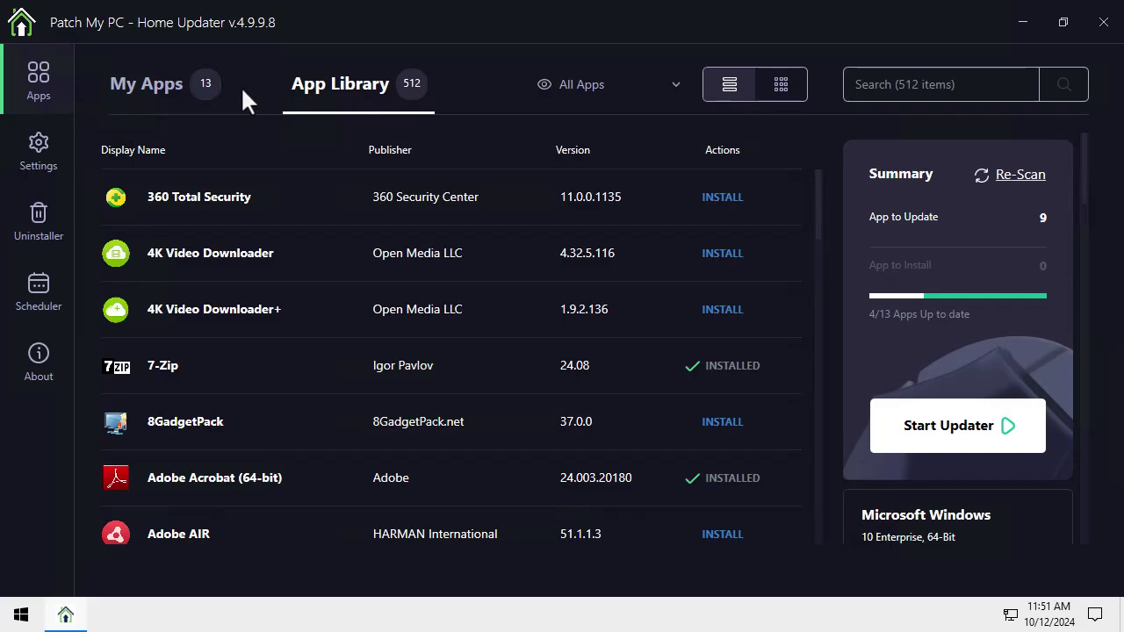
pyautogui.click(155, 92)
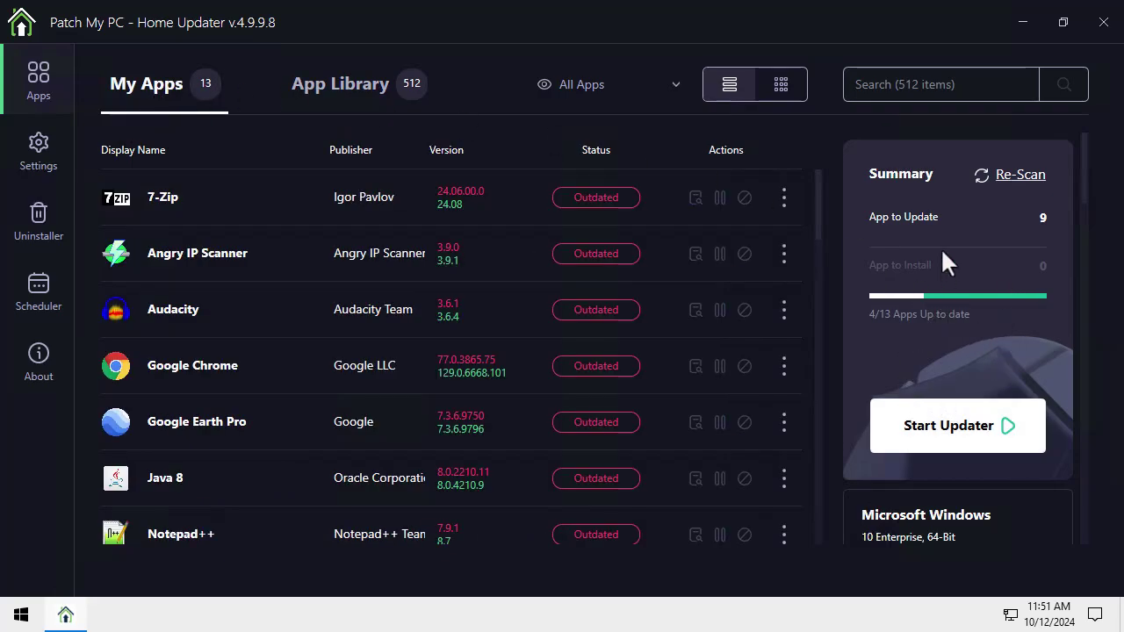
pyautogui.scroll(-4, 734, 346)
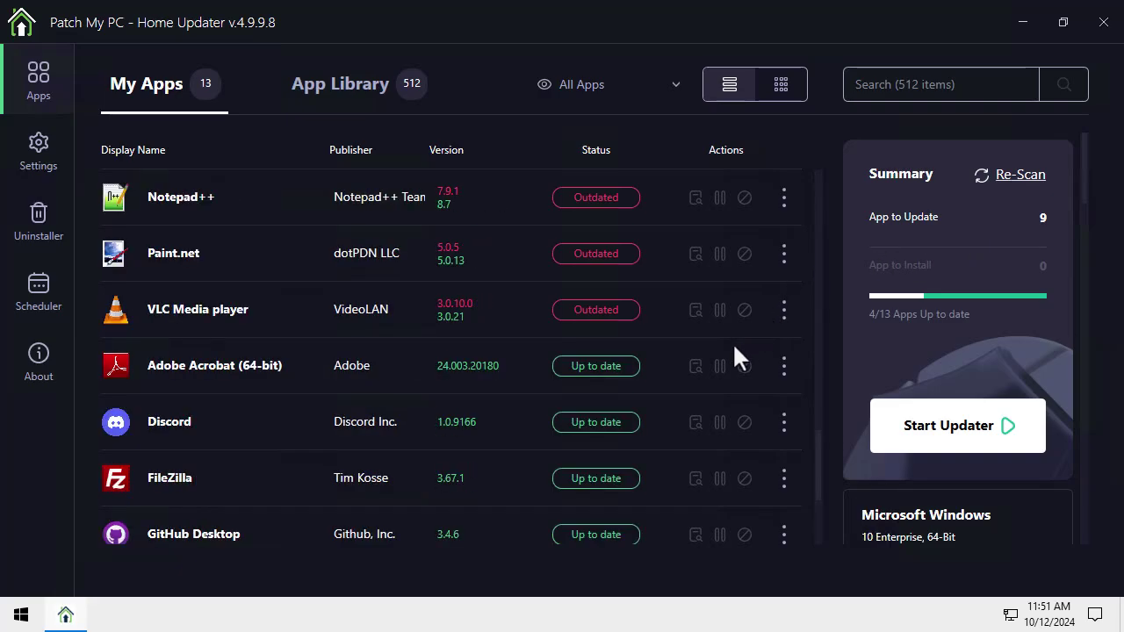
pyautogui.scroll(4, 734, 346)
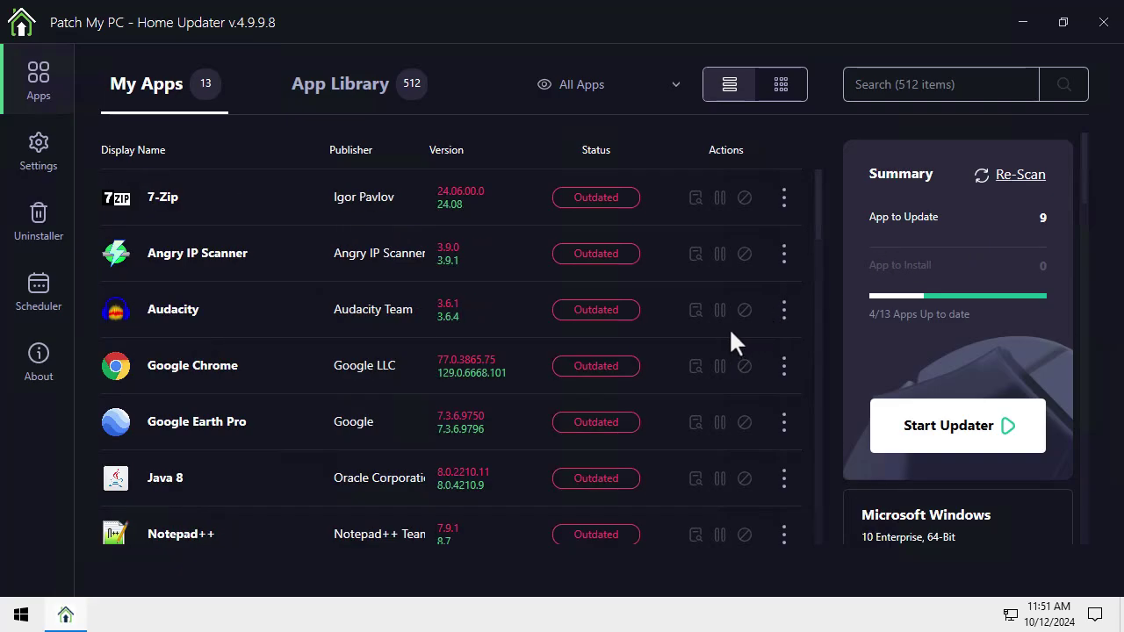
# Run the updater on all outdated apps and check the versions and status in My Apps.
pyautogui.click(952, 427)
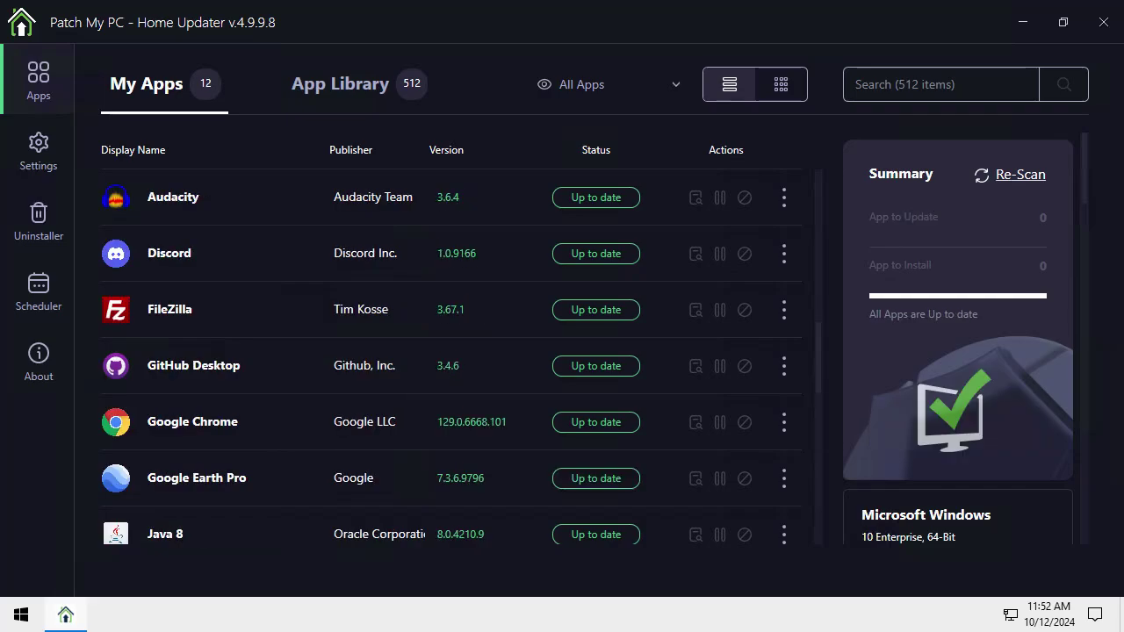
pyautogui.scroll(2, 481, 343)
pyautogui.scroll(-5, 486, 341)
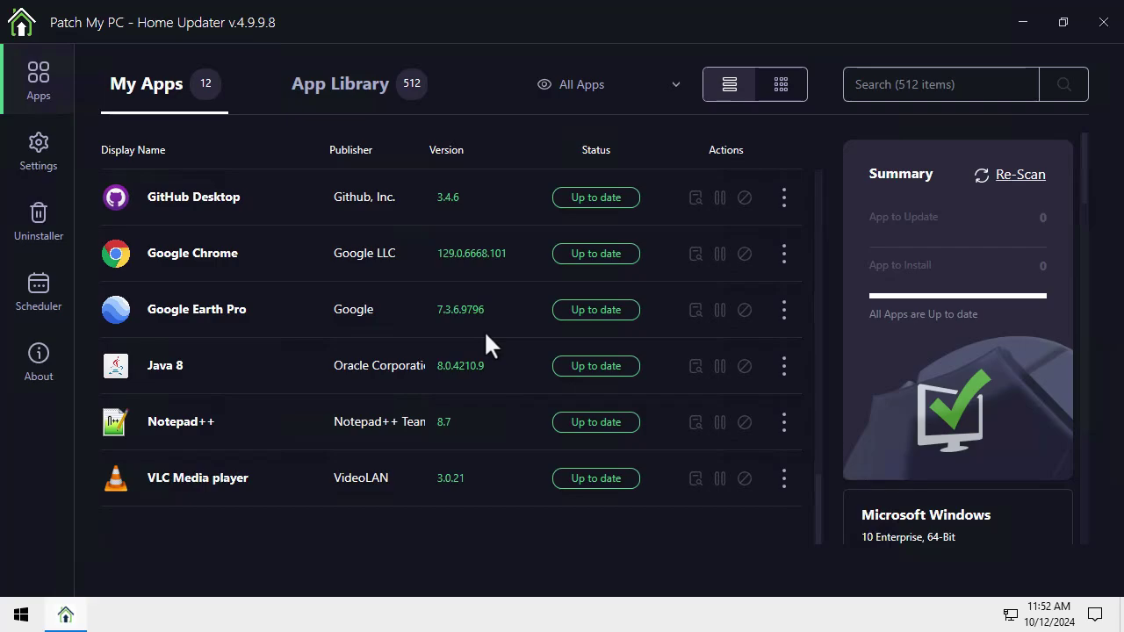
# Browse the App Library, filter it by "ever", and install Everything by voidtools.
pyautogui.click(366, 97)
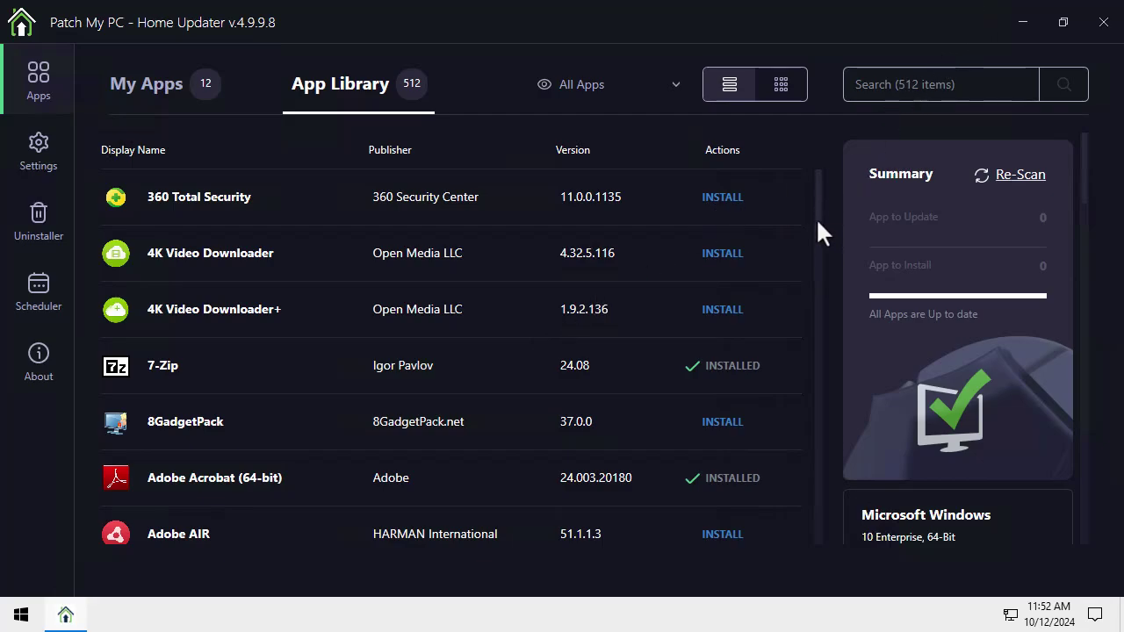
pyautogui.scroll(-20, 790, 264)
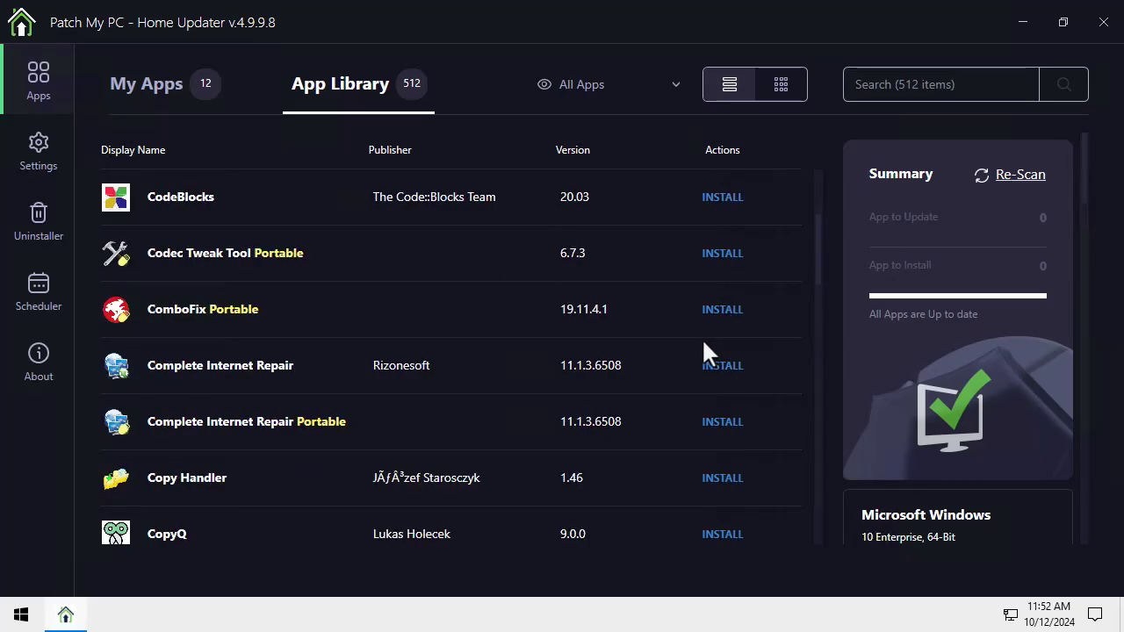
pyautogui.scroll(-15, 705, 351)
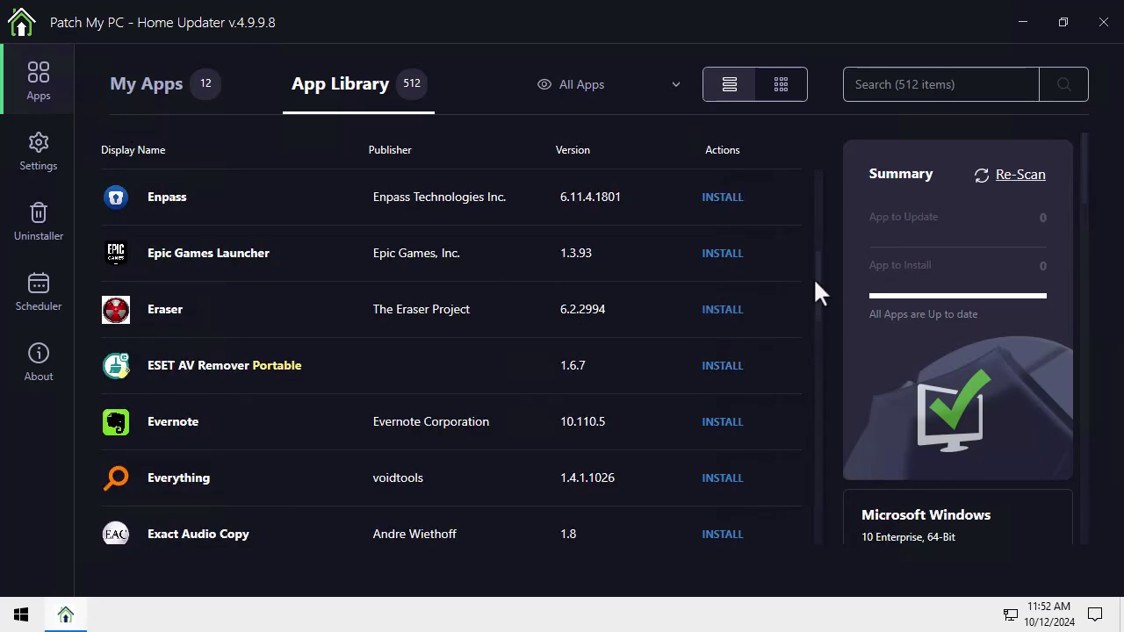
pyautogui.moveTo(817, 303); pyautogui.dragTo(830, 163)
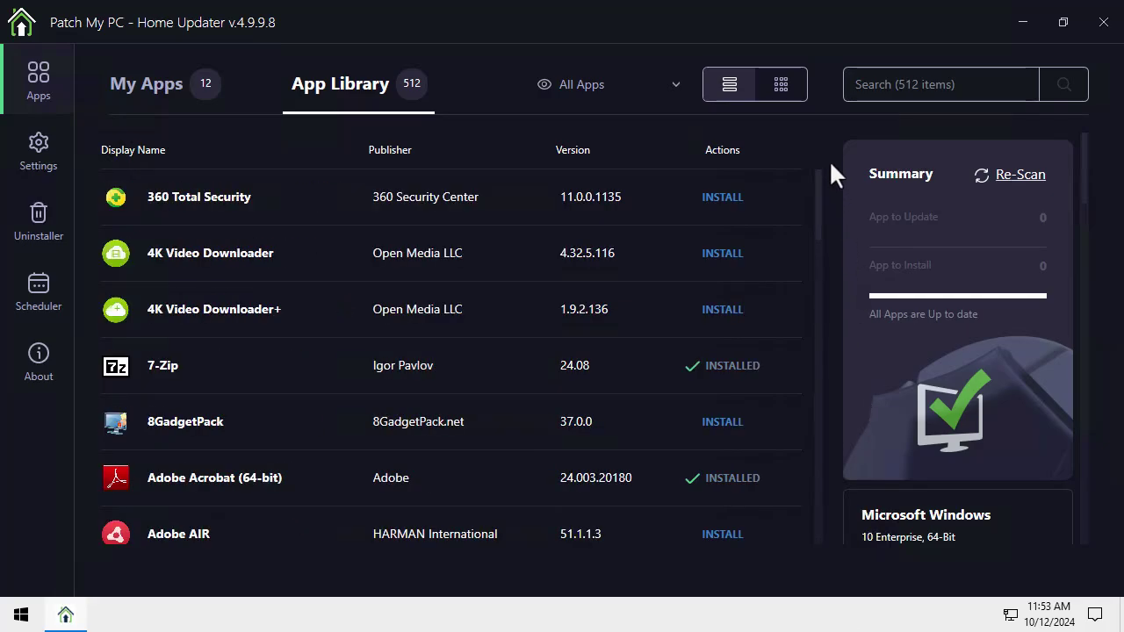
pyautogui.click(930, 78)
pyautogui.write('eve')
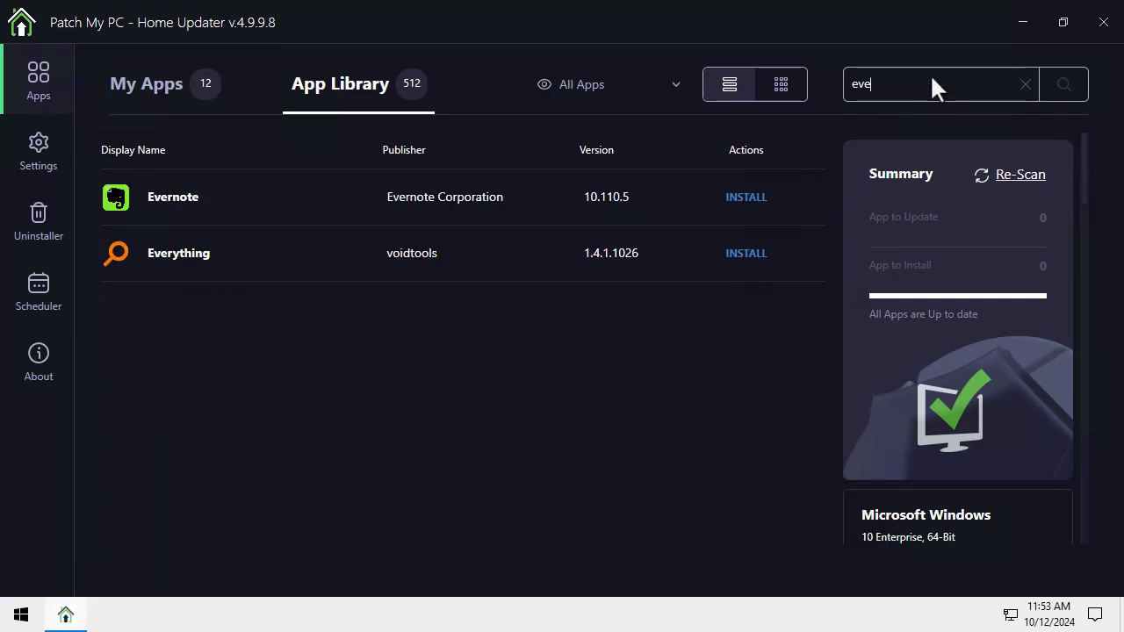
pyautogui.write('r')
pyautogui.click(746, 252)
# Open the Everything app from a Windows search for "ev" to check the installation, and close its window.
pyautogui.press('super')
pyautogui.write('ev')
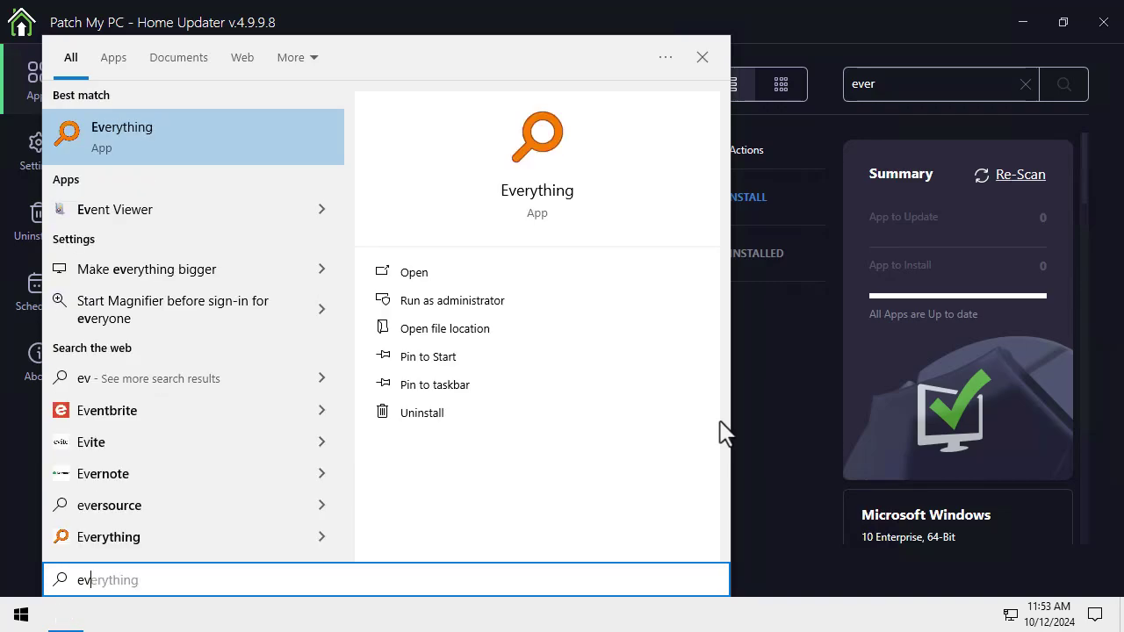
pyautogui.press('Return')
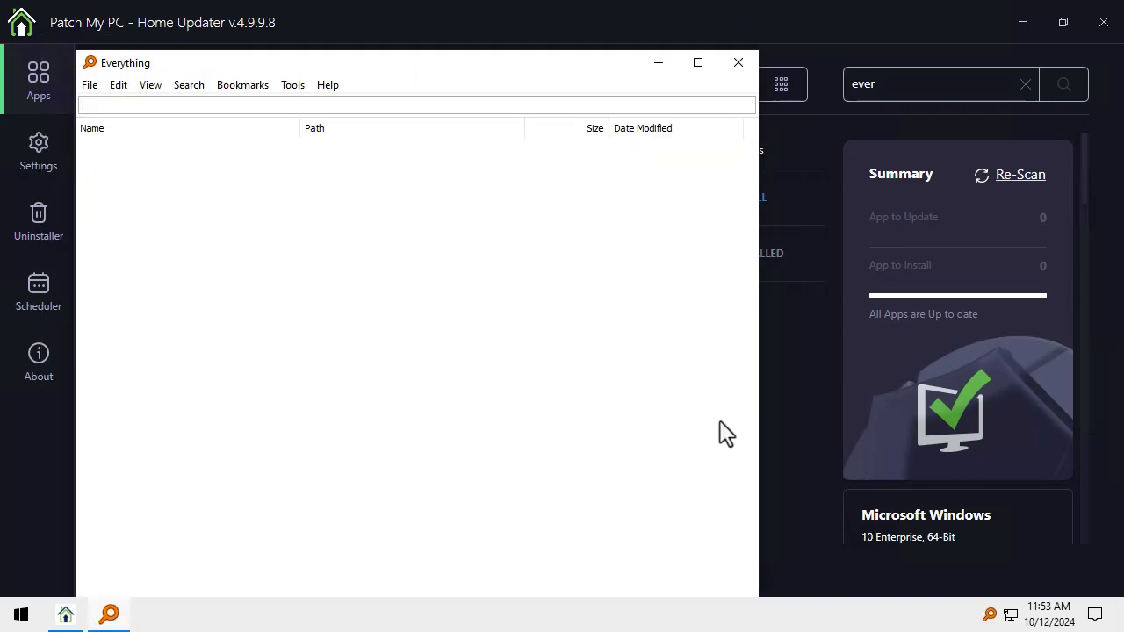
pyautogui.click(738, 63)
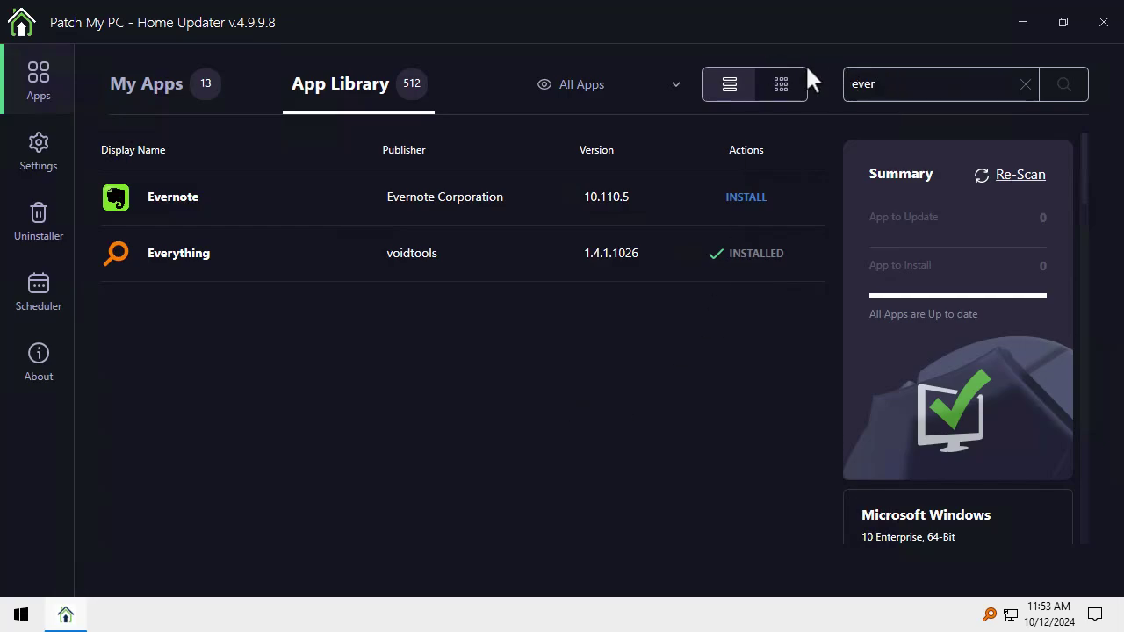
# Filter the App Library by "fire", install Mozilla Firefox, and briefly open the browser to check it before closing it.
pyautogui.hotkey('ctrl', 'a')
pyautogui.write('fire')
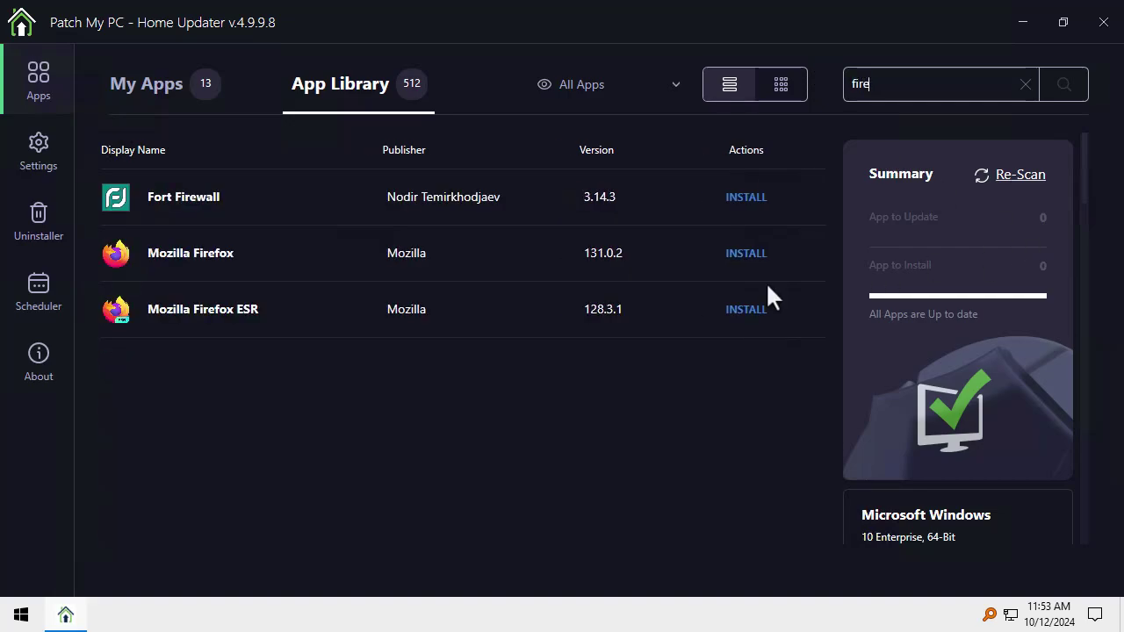
pyautogui.click(753, 251)
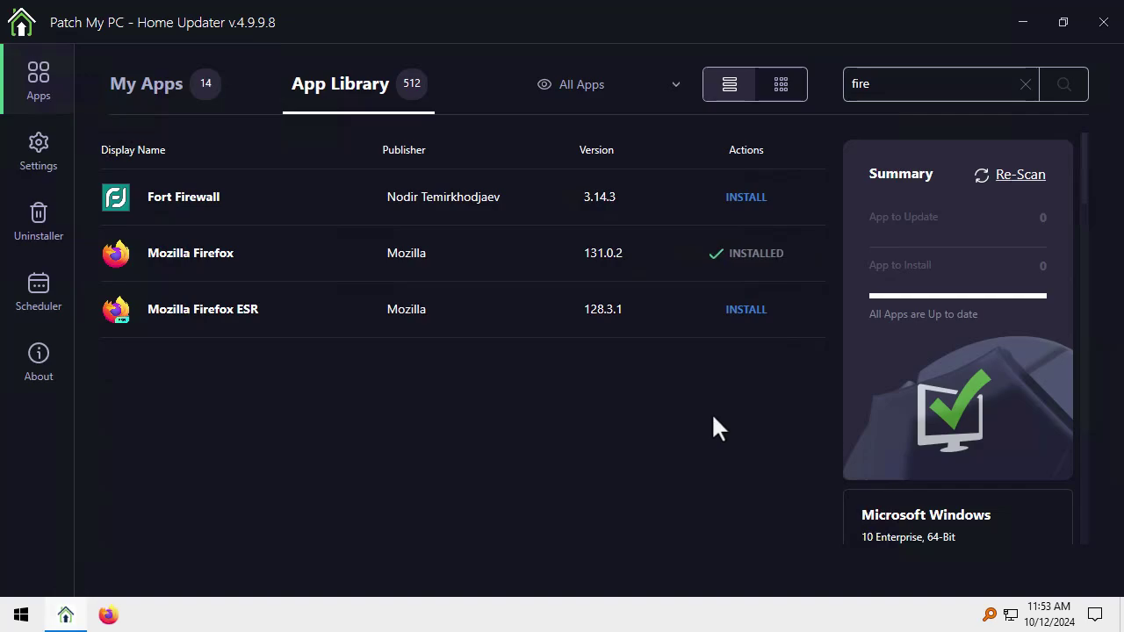
pyautogui.click(114, 615)
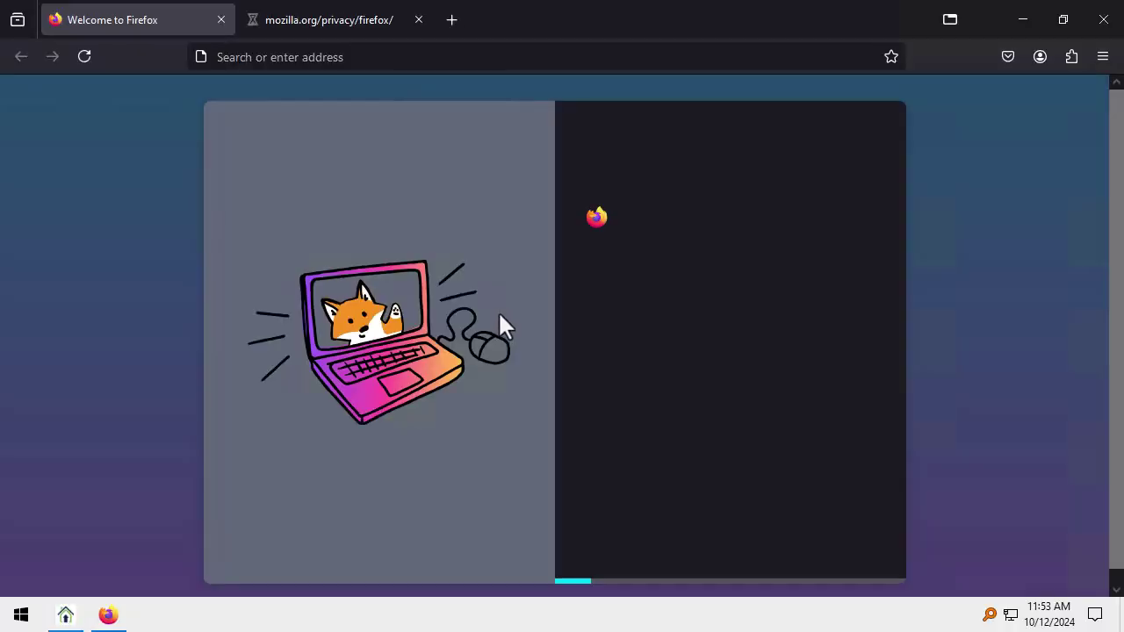
pyautogui.click(1103, 19)
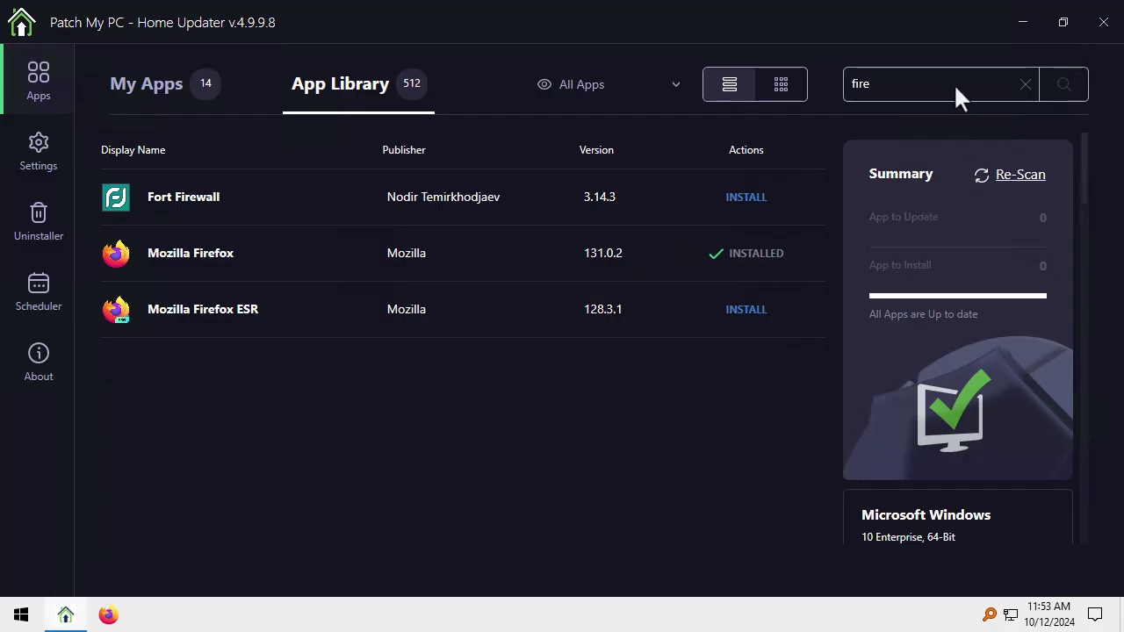
# Filter the App Library by "zoom", install Zoom Workplace, and check for it among the recently added Windows programs.
pyautogui.click(1024, 85)
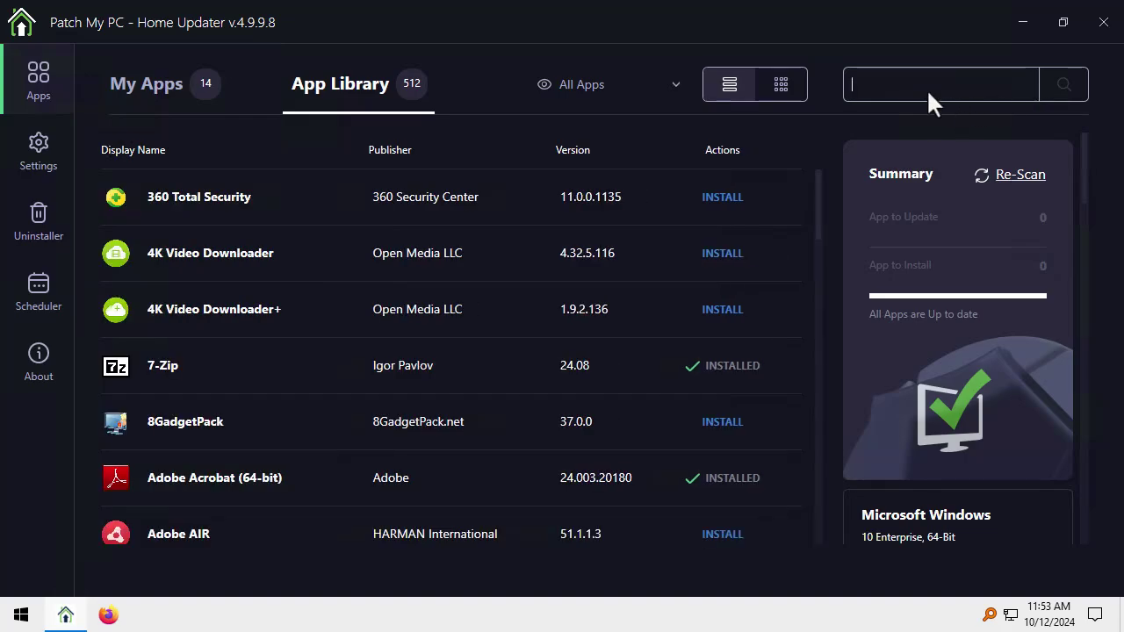
pyautogui.write('zoom')
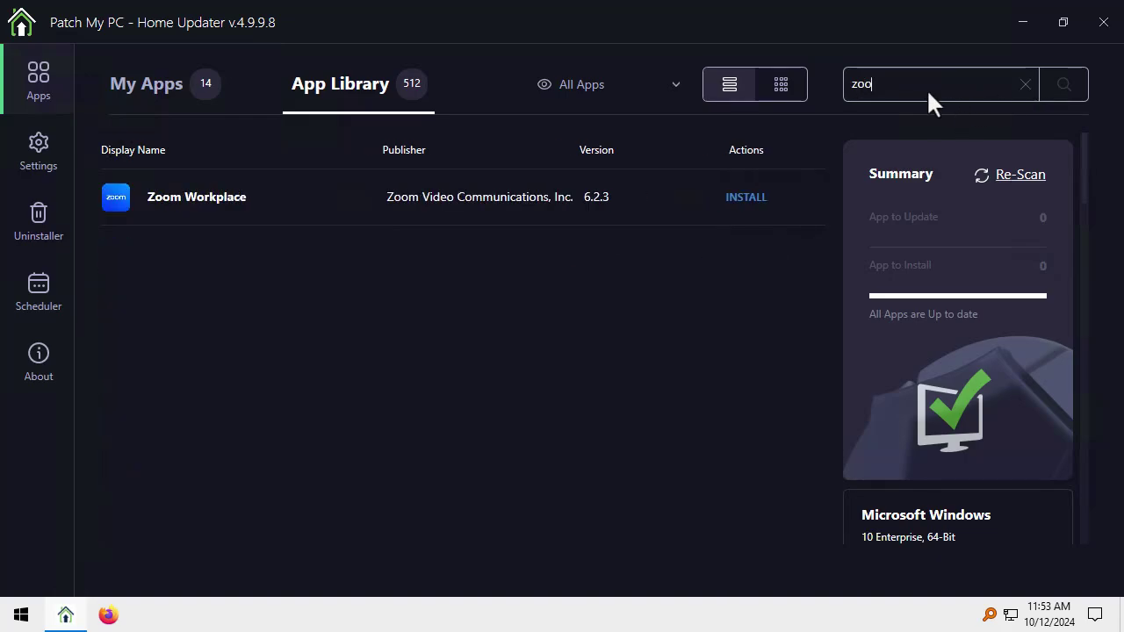
pyautogui.click(759, 196)
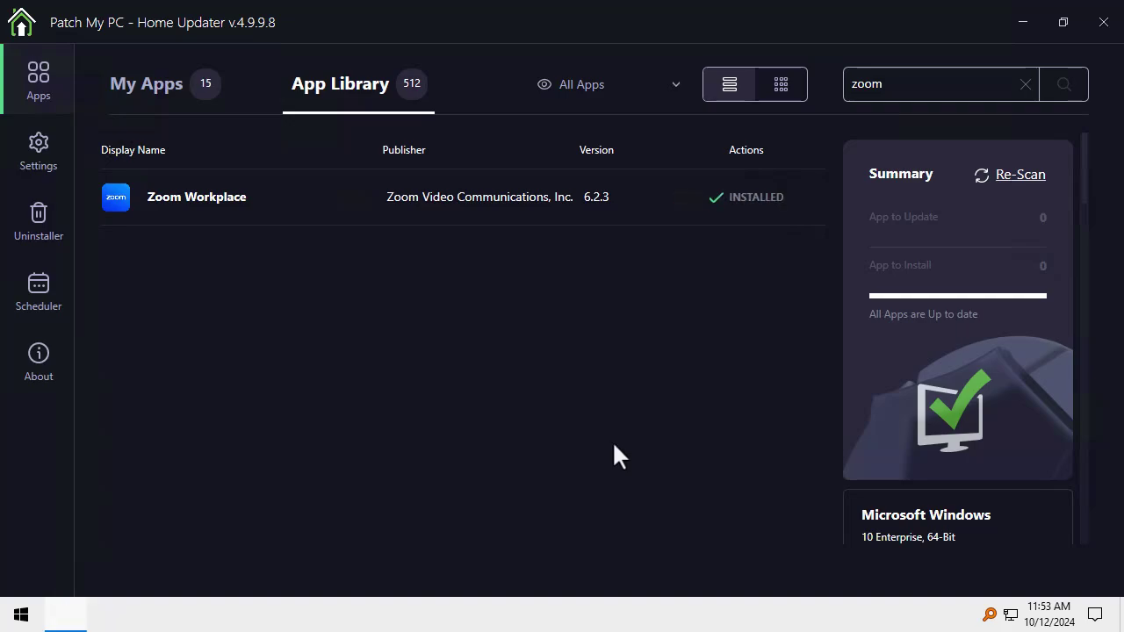
pyautogui.click(21, 614)
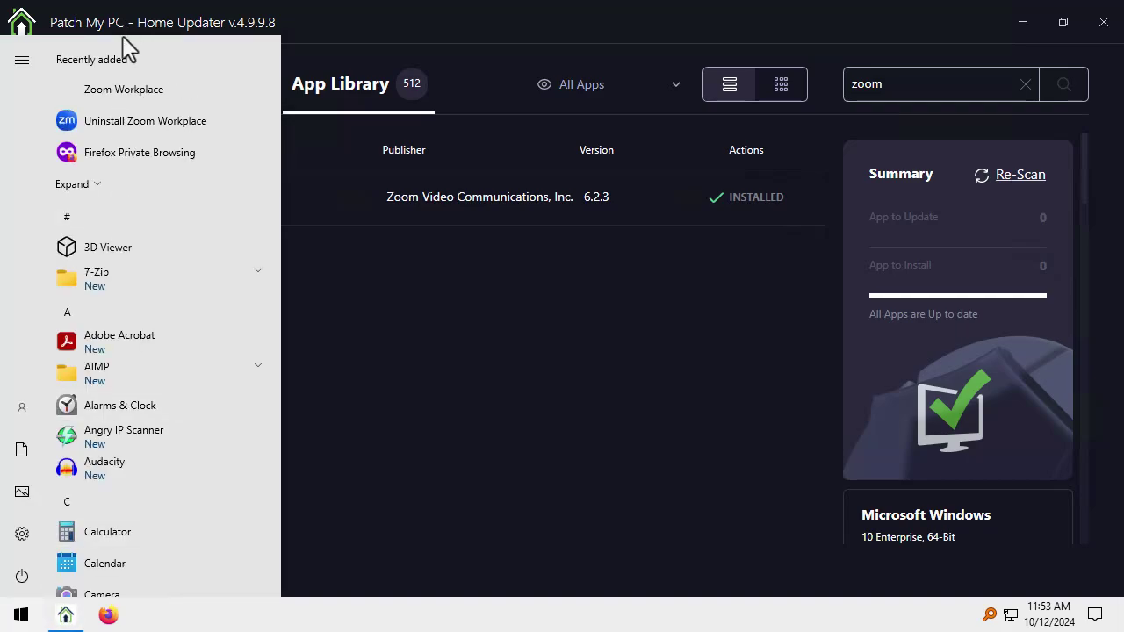
pyautogui.click(641, 274)
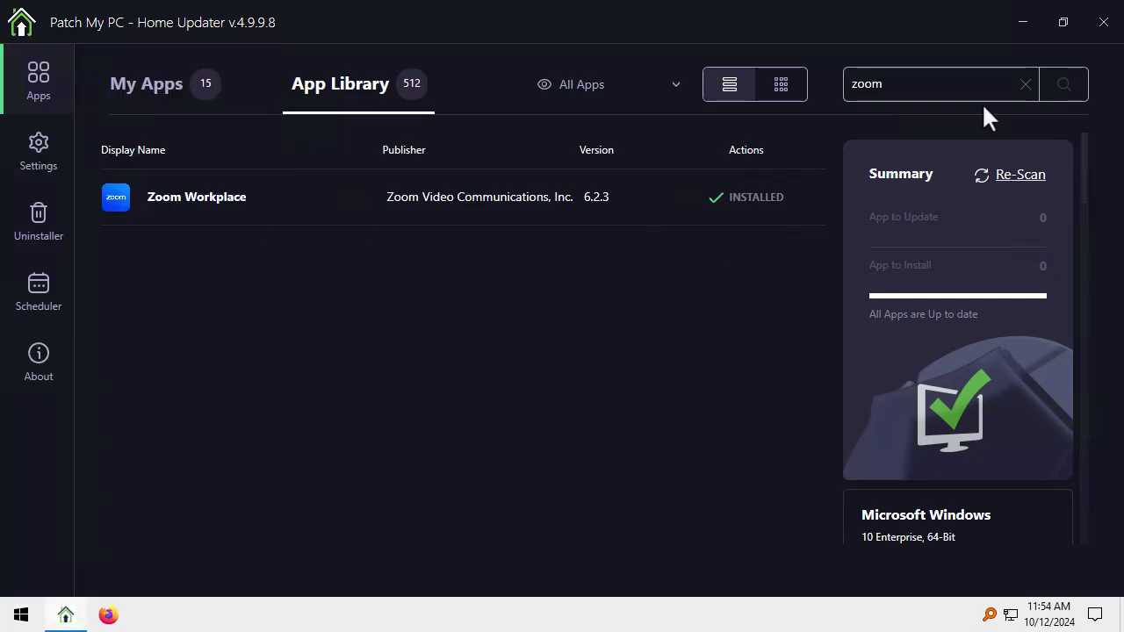
# Clear the App Library search, filter the list by Non-portable Apps, and switch the filter to Portable Apps.
pyautogui.click(1024, 83)
pyautogui.click(609, 87)
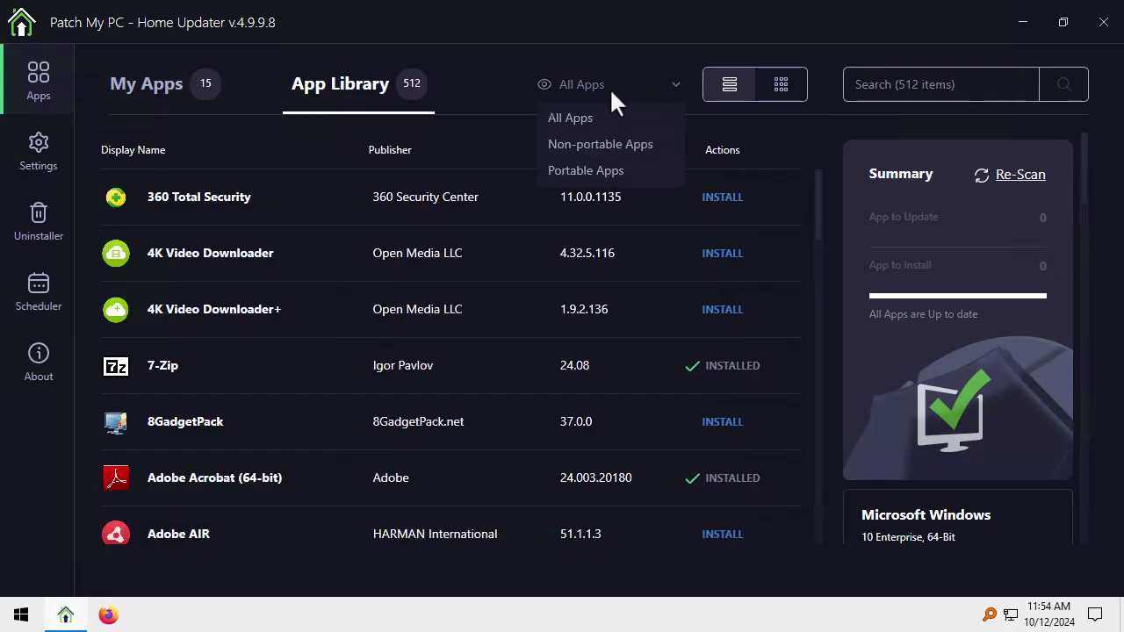
pyautogui.click(613, 151)
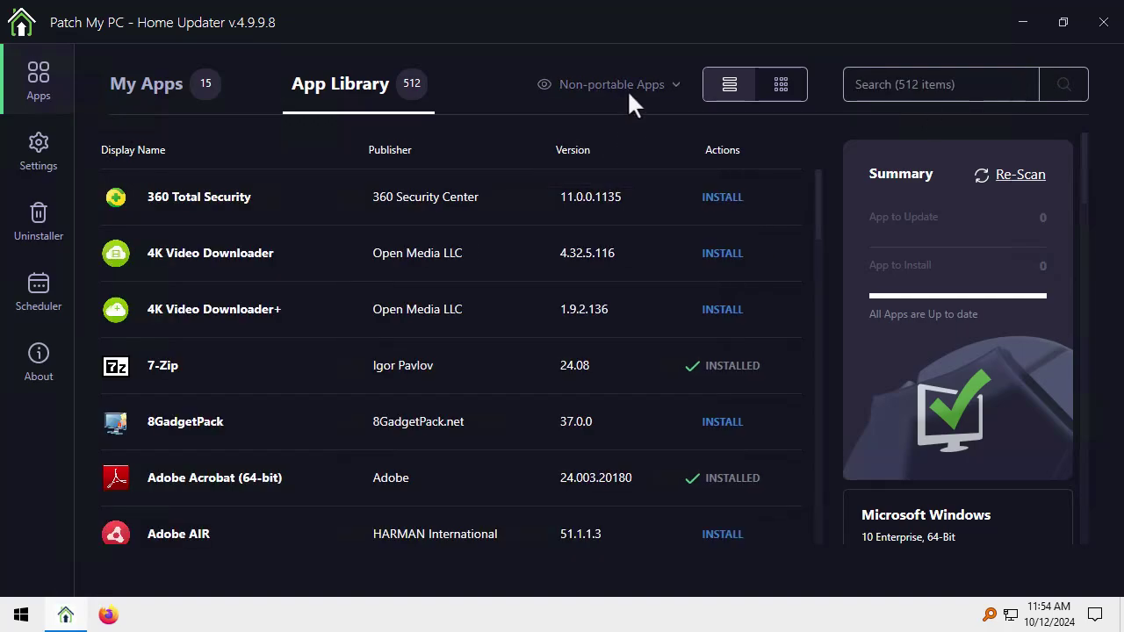
pyautogui.click(626, 89)
pyautogui.click(605, 168)
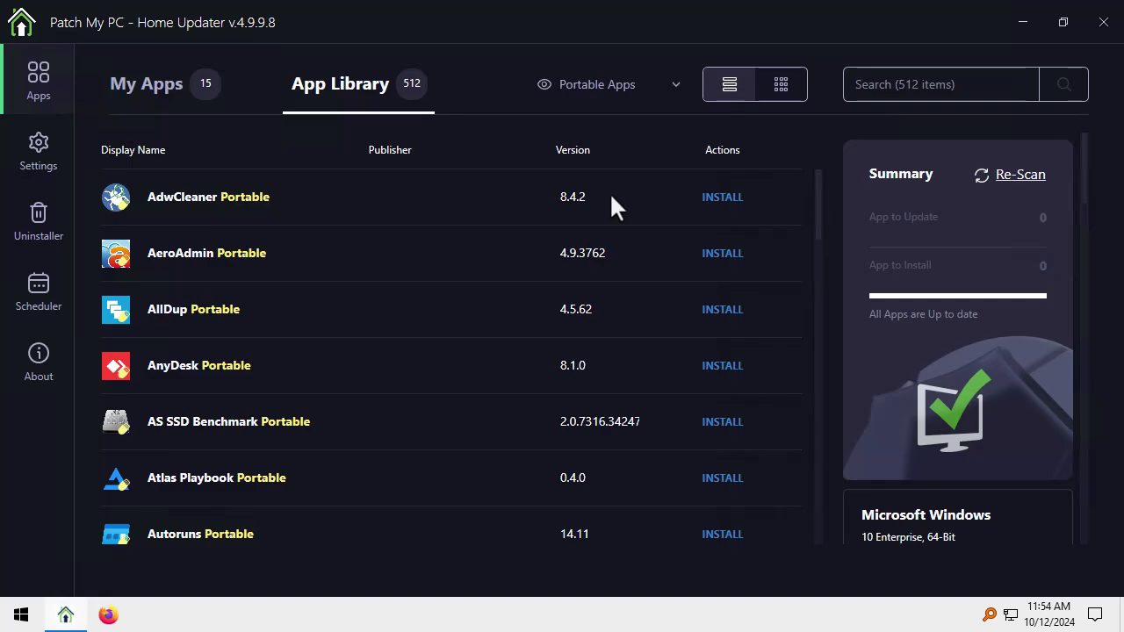
# Browse the portable apps in the App Library and install PuTTY Portable.
pyautogui.scroll(-15, 518, 367)
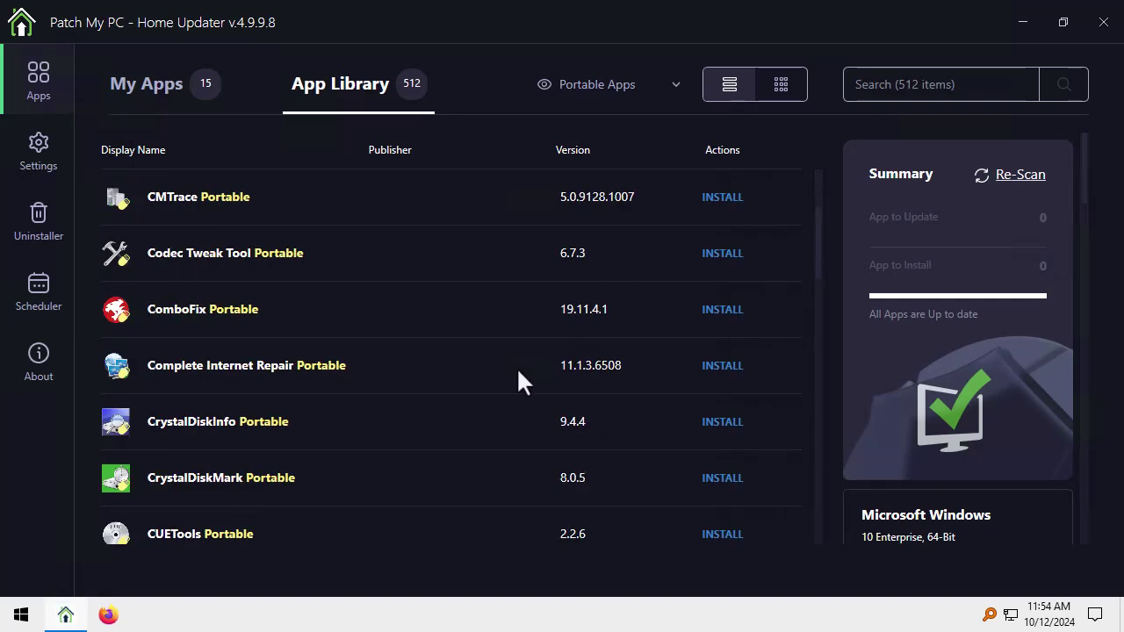
pyautogui.scroll(-10, 517, 361)
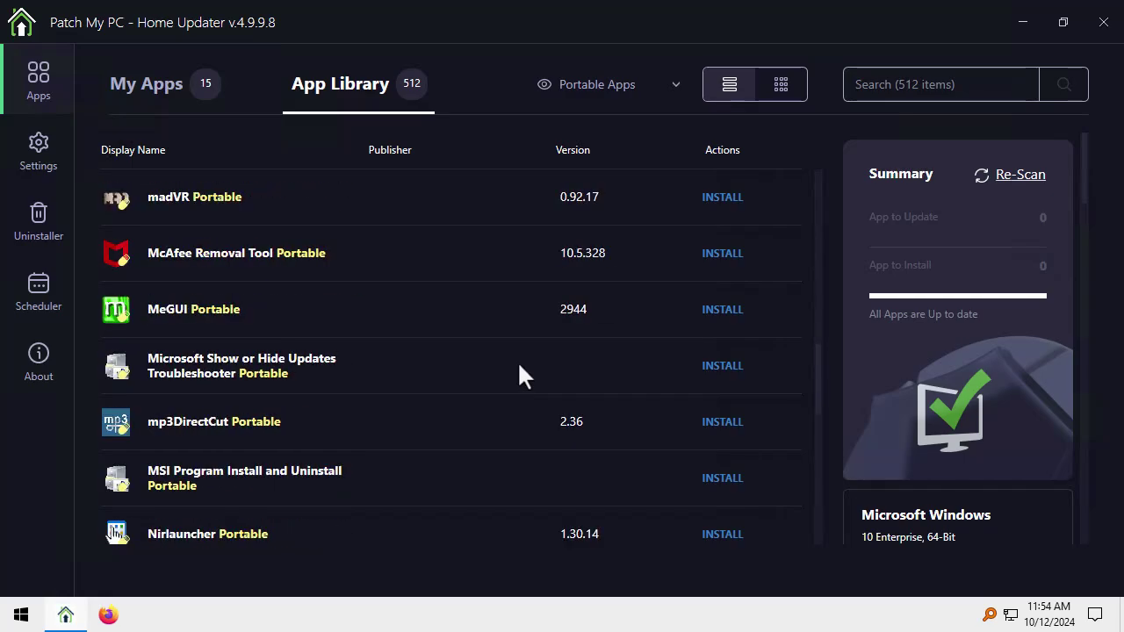
pyautogui.scroll(-10, 504, 383)
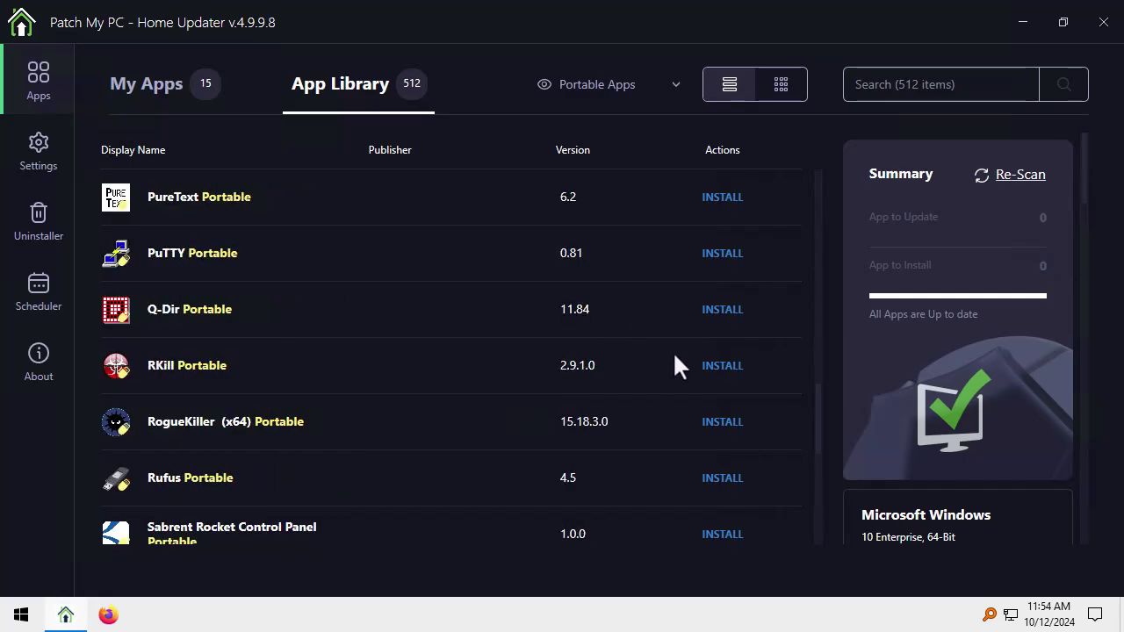
pyautogui.click(707, 256)
# Open the Portables Location folder, launch PuTTY Portable_0.81.exe to check it, and close the folder and the PuTTY Configuration window.
pyautogui.scroll(-4, 934, 279)
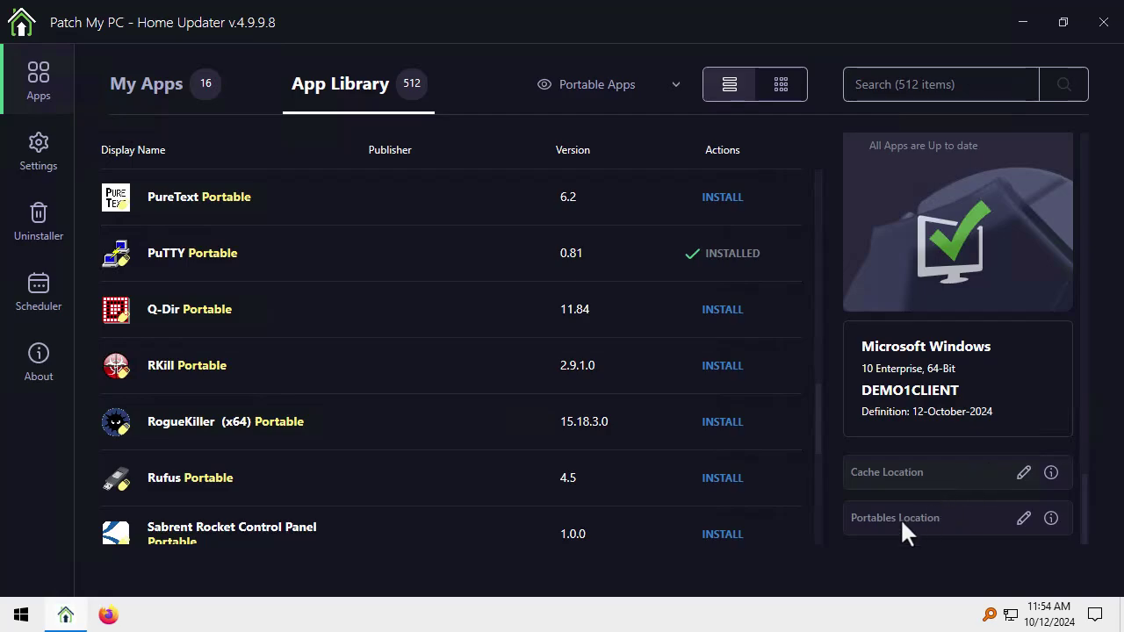
pyautogui.click(1050, 518)
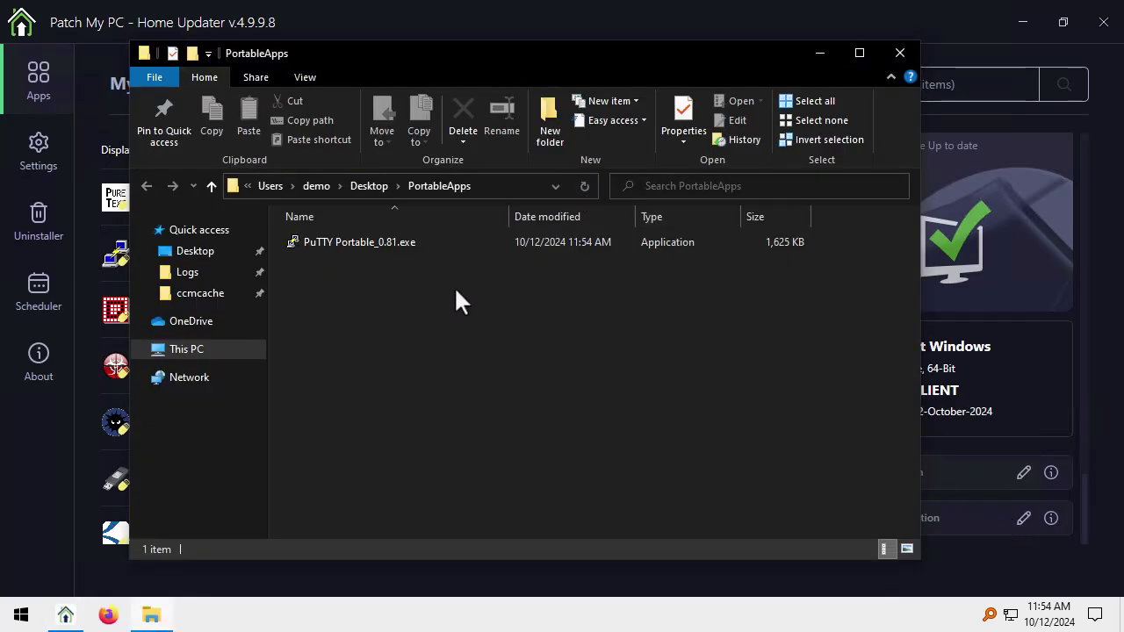
pyautogui.moveTo(454, 286); pyautogui.dragTo(283, 220)
pyautogui.click(345, 270)
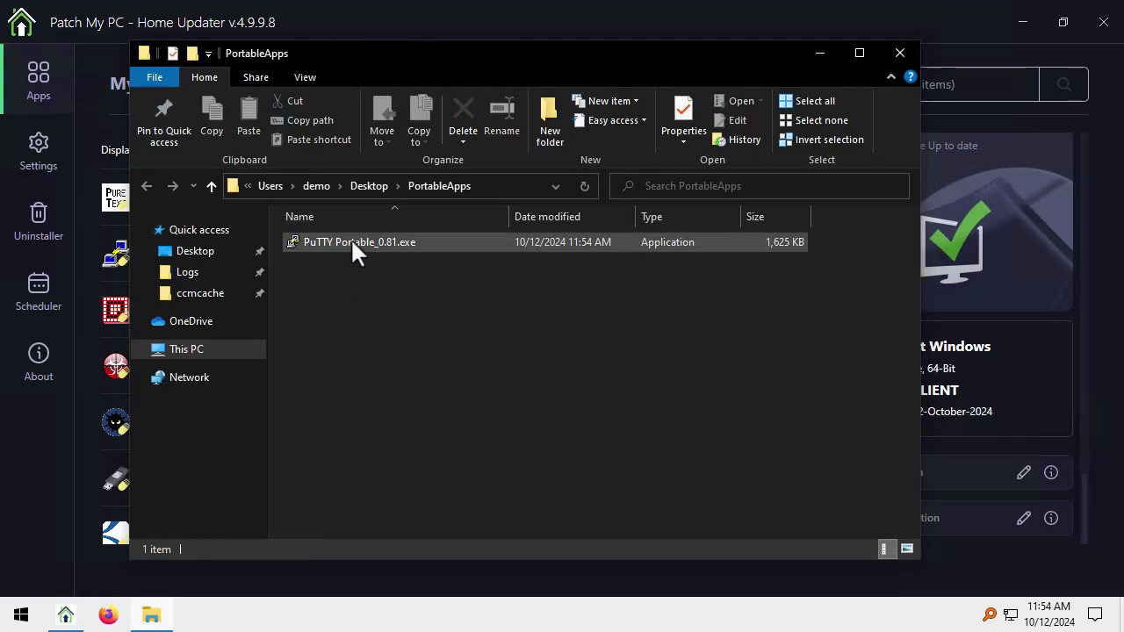
pyautogui.doubleClick(352, 243)
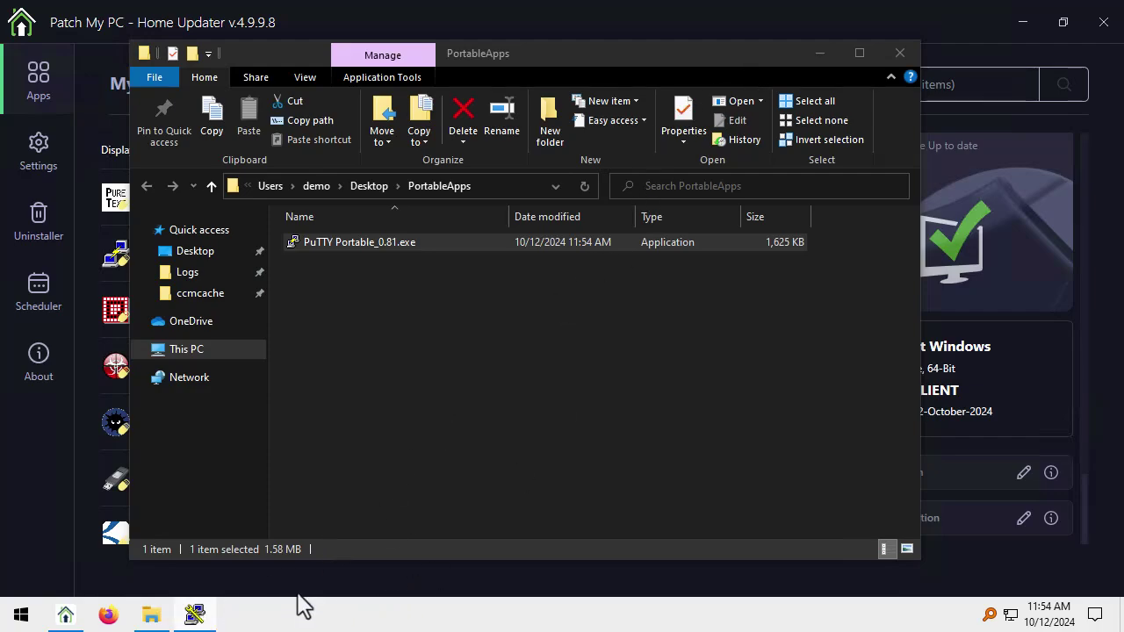
pyautogui.click(899, 53)
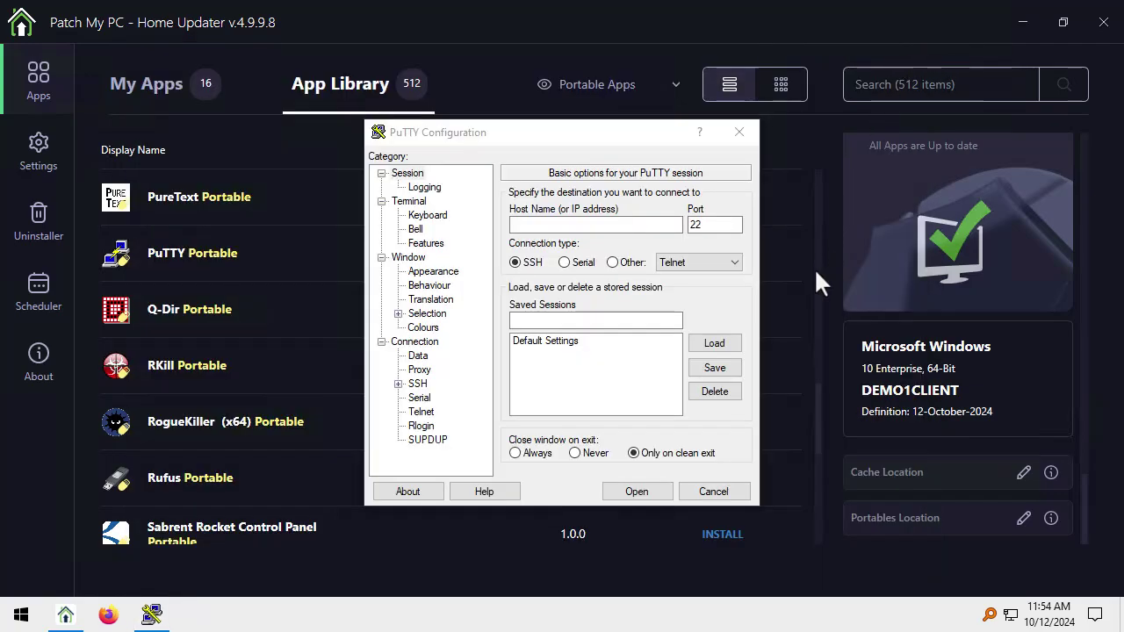
pyautogui.click(722, 492)
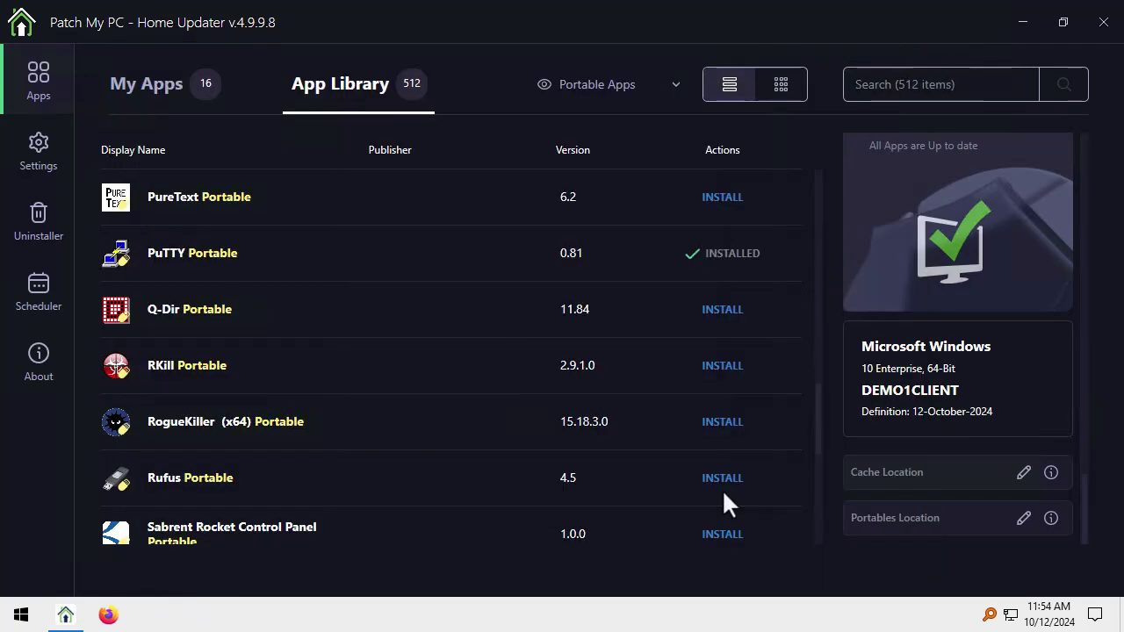
# Install RKill Portable and check for its executable in the Portables Location folder before closing the folder.
pyautogui.click(732, 364)
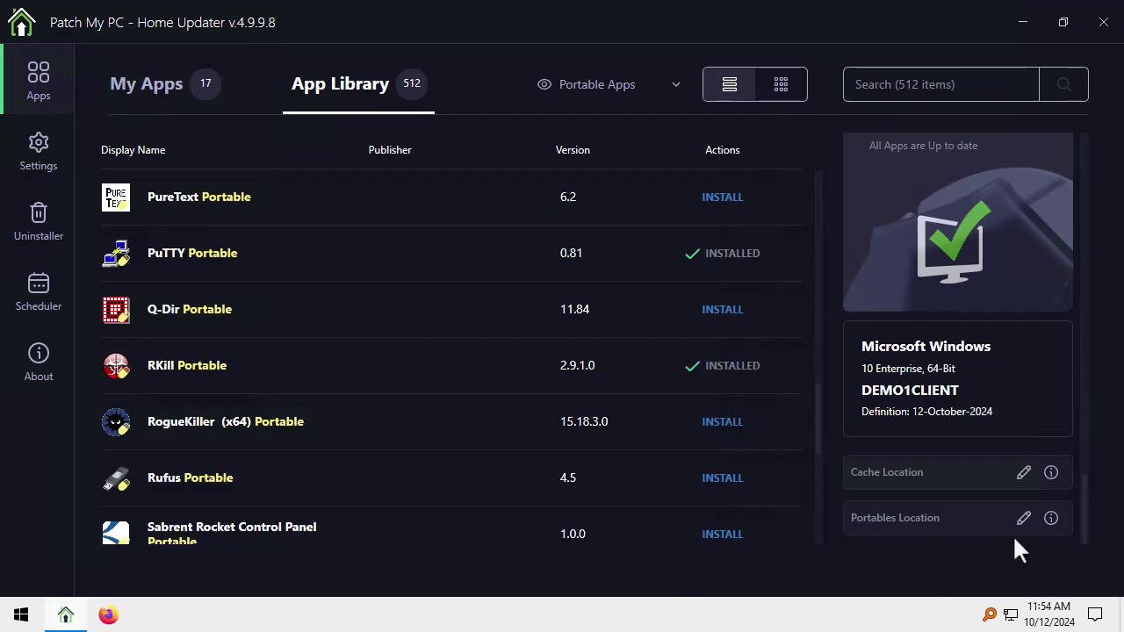
pyautogui.click(1050, 519)
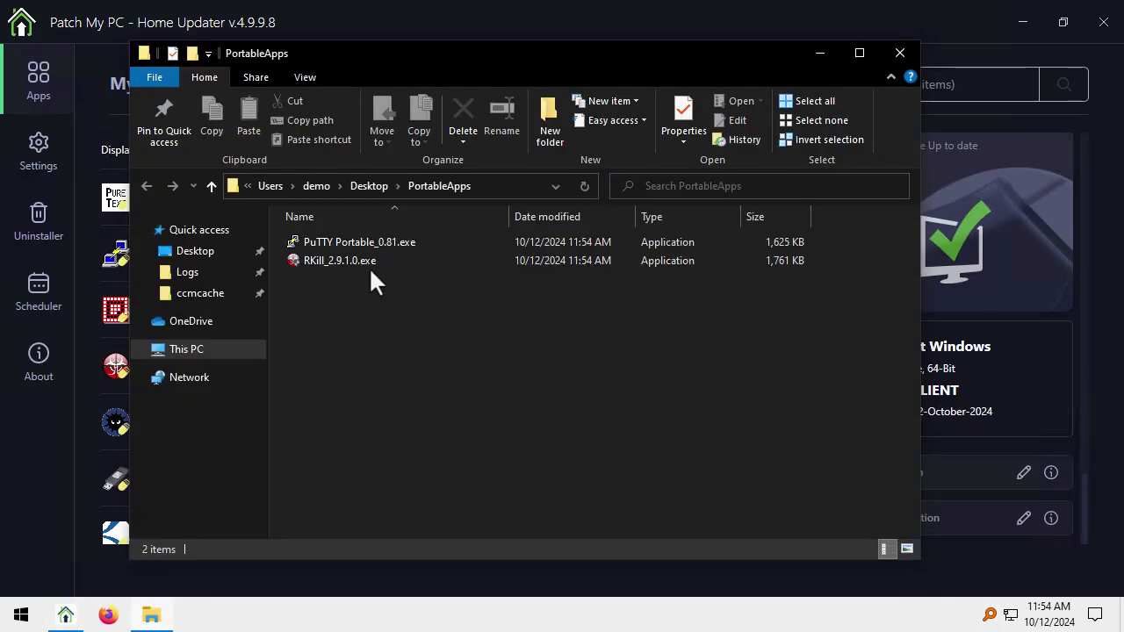
pyautogui.click(337, 261)
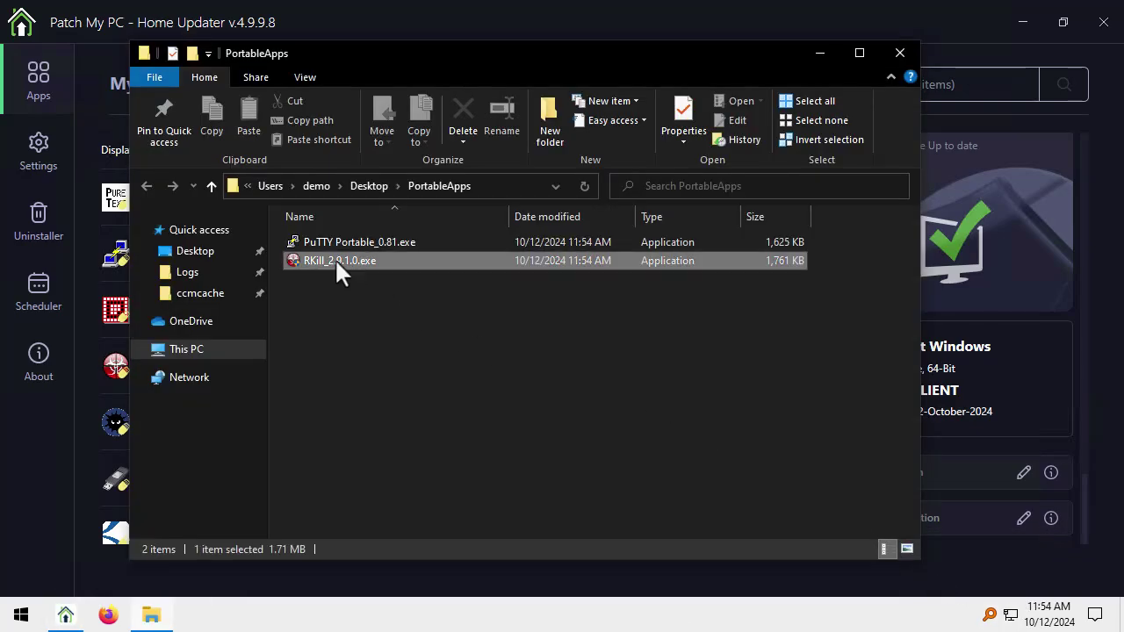
pyautogui.click(901, 53)
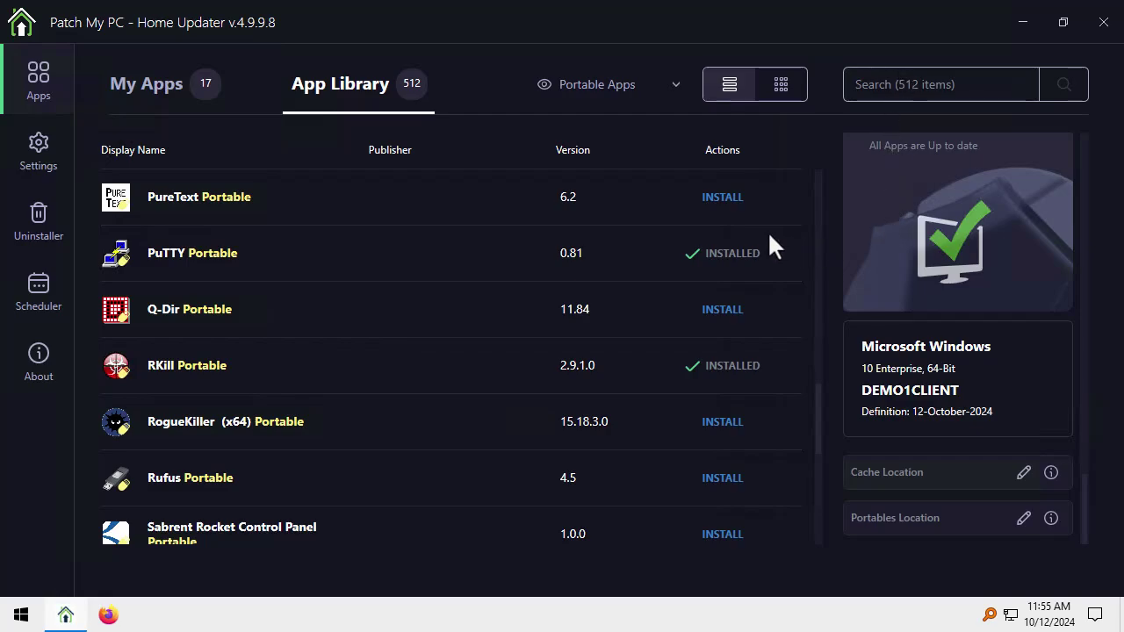
# Check the portable apps listed under My Apps, reset the filter to All Apps, and view the full My Apps list.
pyautogui.click(149, 86)
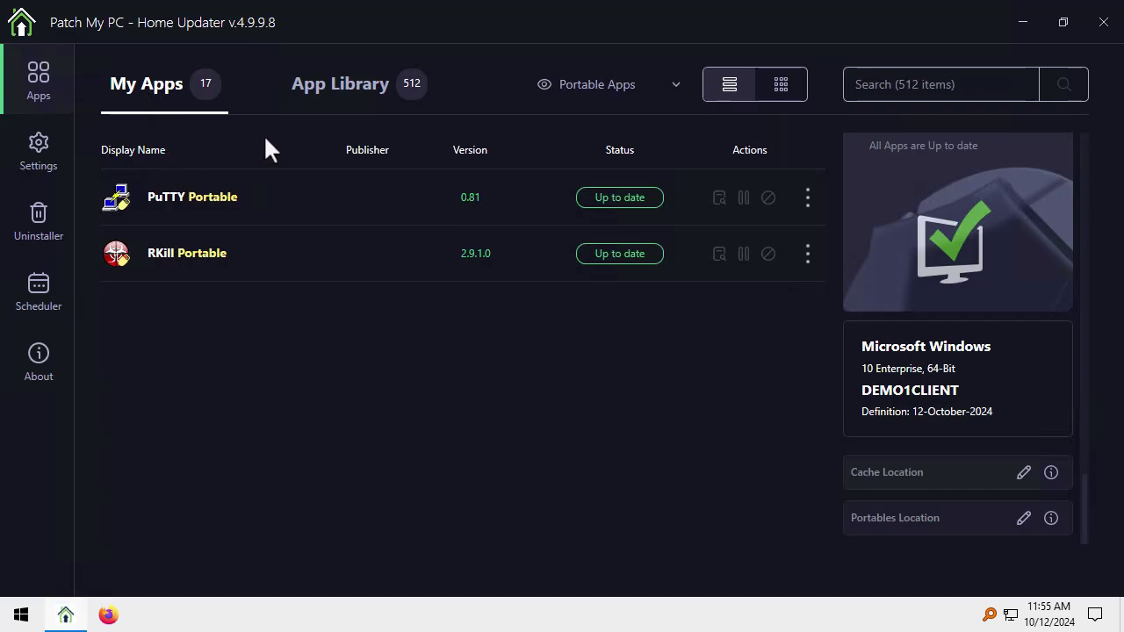
pyautogui.click(351, 84)
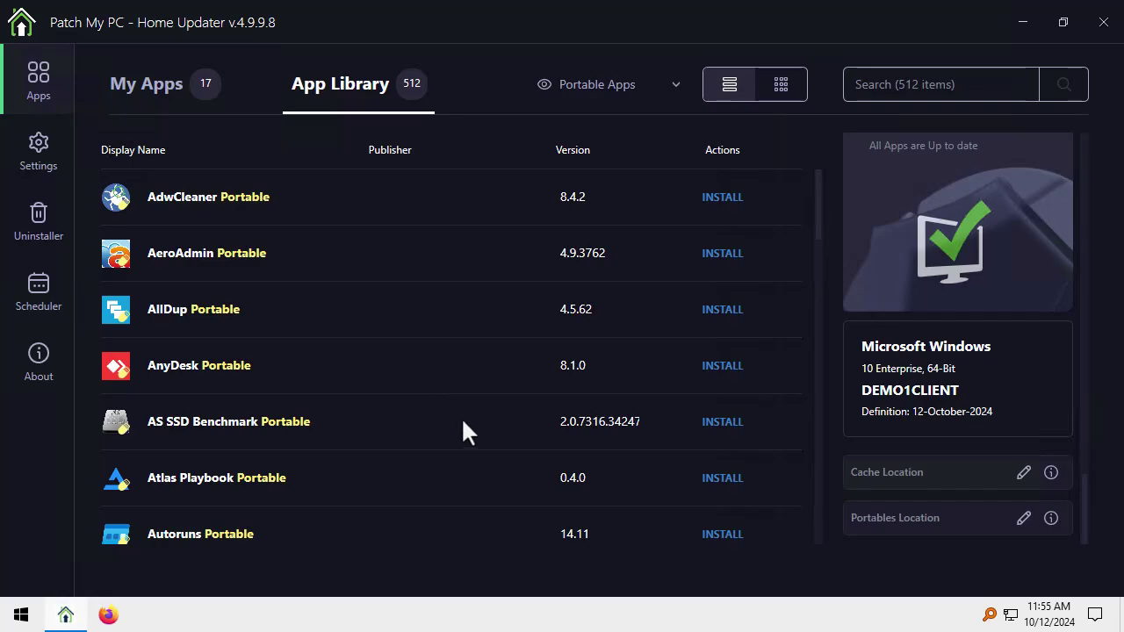
pyautogui.click(657, 83)
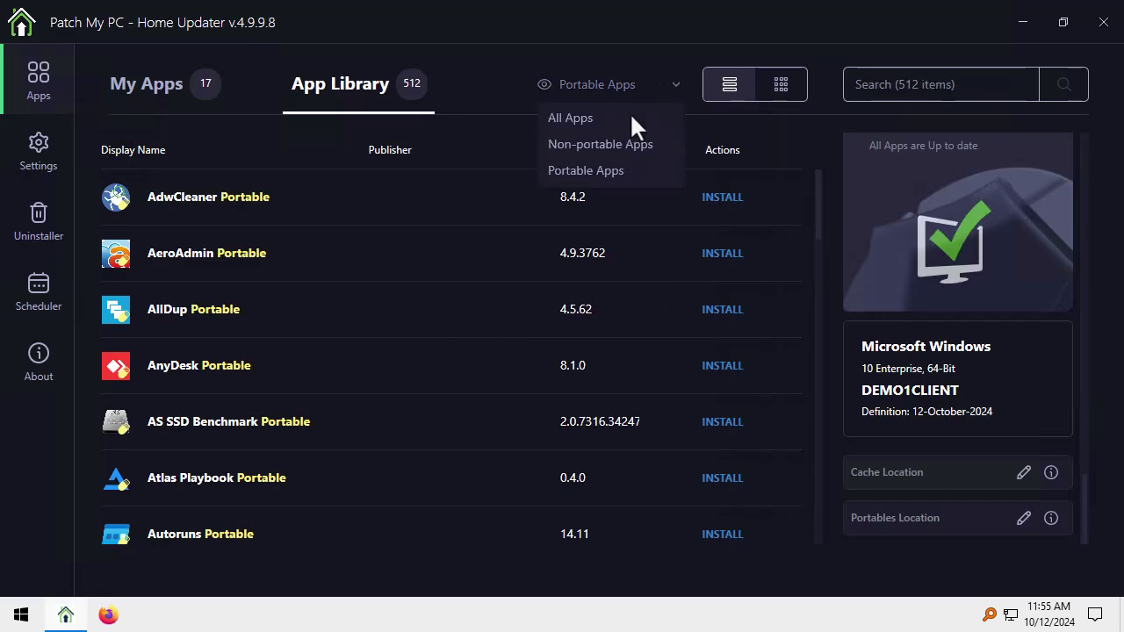
pyautogui.click(629, 114)
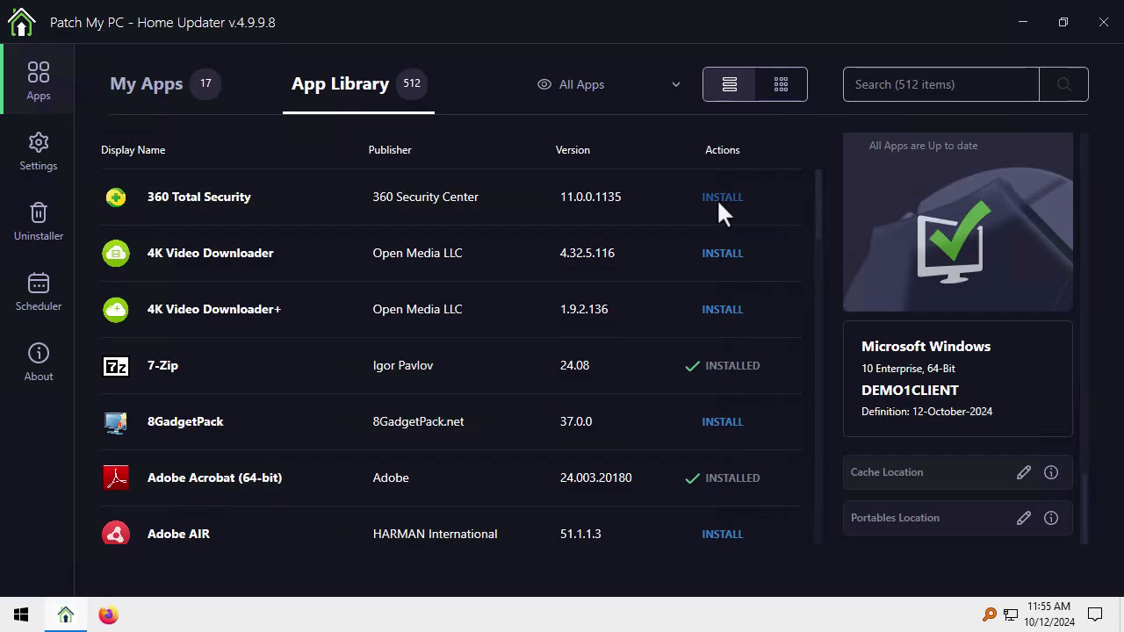
pyautogui.click(146, 91)
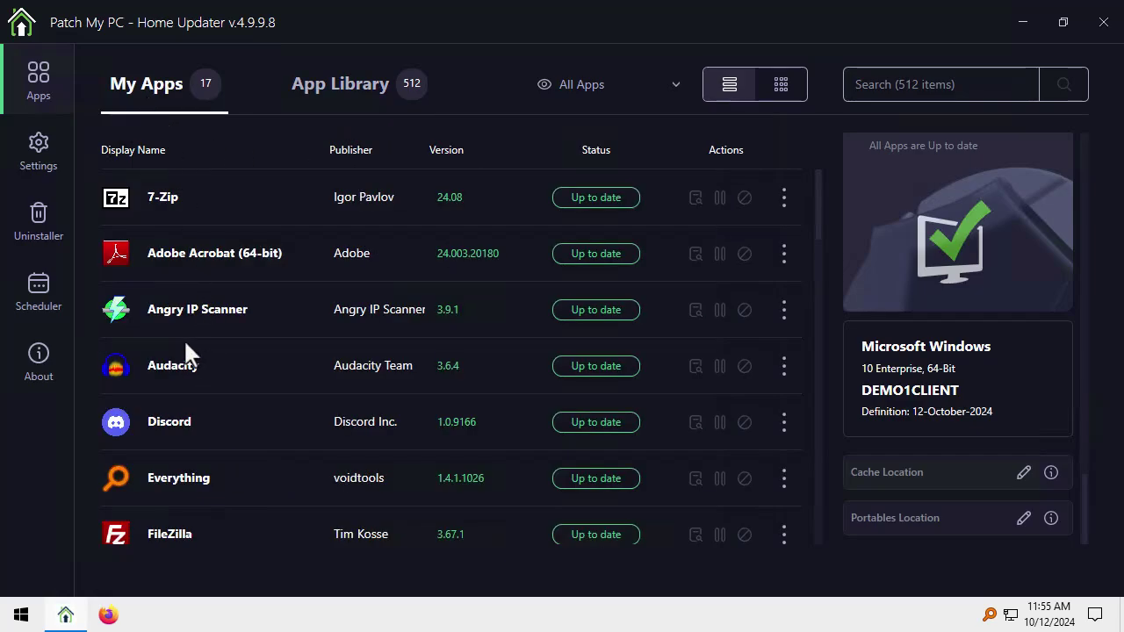
# Review the technical, appearance and download options in the updater's settings.
pyautogui.click(39, 155)
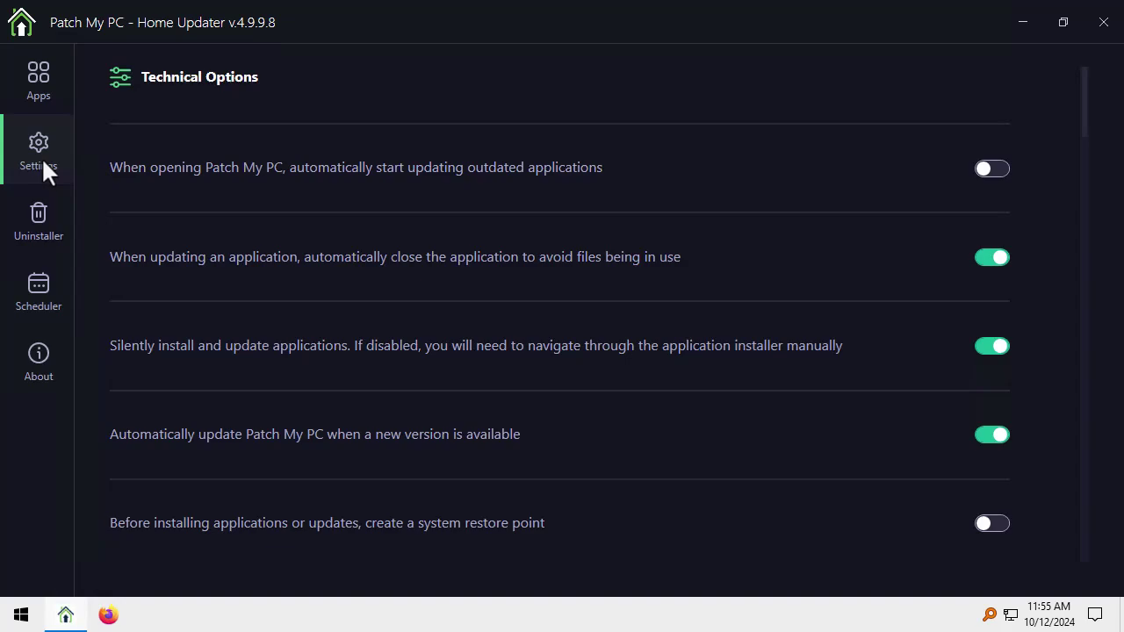
pyautogui.scroll(-4, 386, 285)
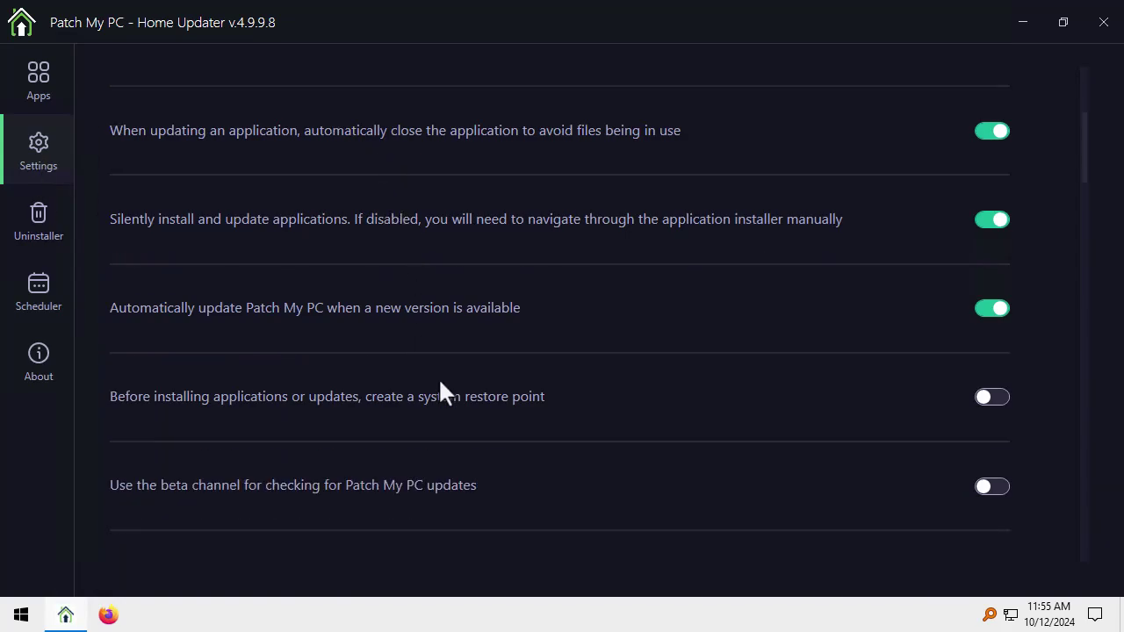
pyautogui.scroll(-2, 448, 377)
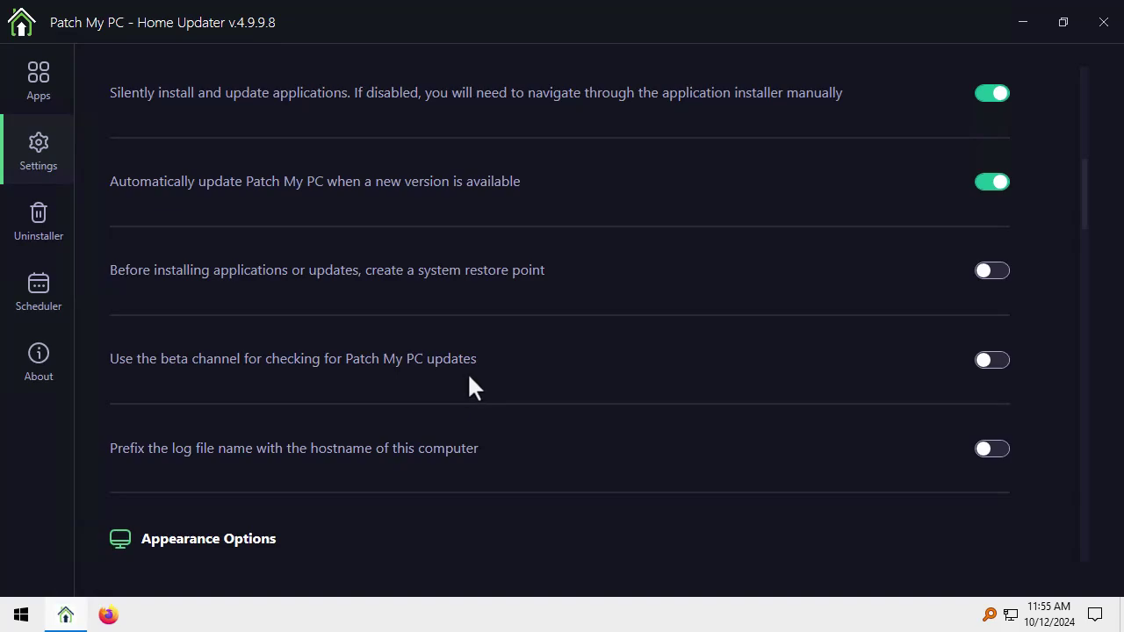
pyautogui.scroll(-1, 467, 372)
pyautogui.scroll(-3, 479, 387)
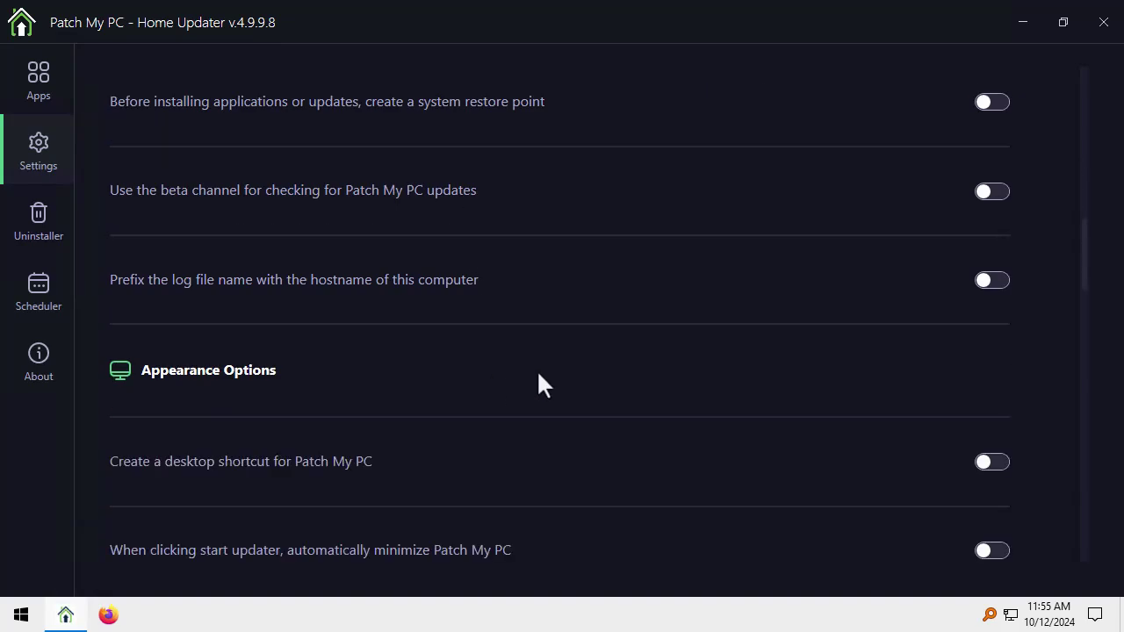
pyautogui.scroll(-4, 545, 379)
pyautogui.scroll(-10, 556, 377)
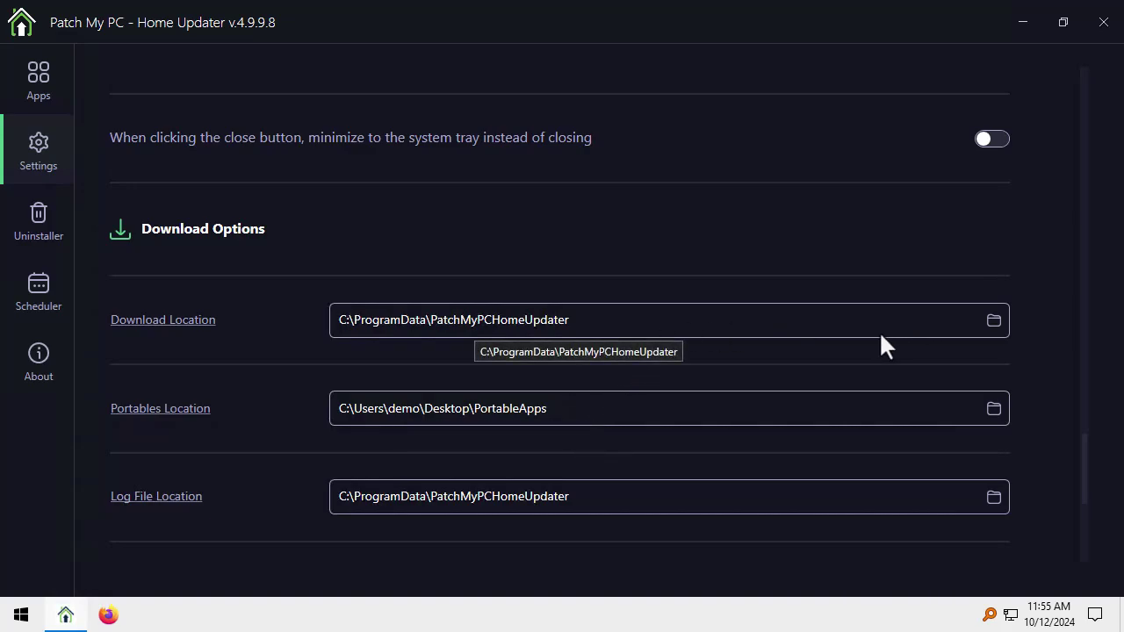
# Open the folder chooser for the Download Location, cancel it, and look back over the appearance and technical options.
pyautogui.click(993, 327)
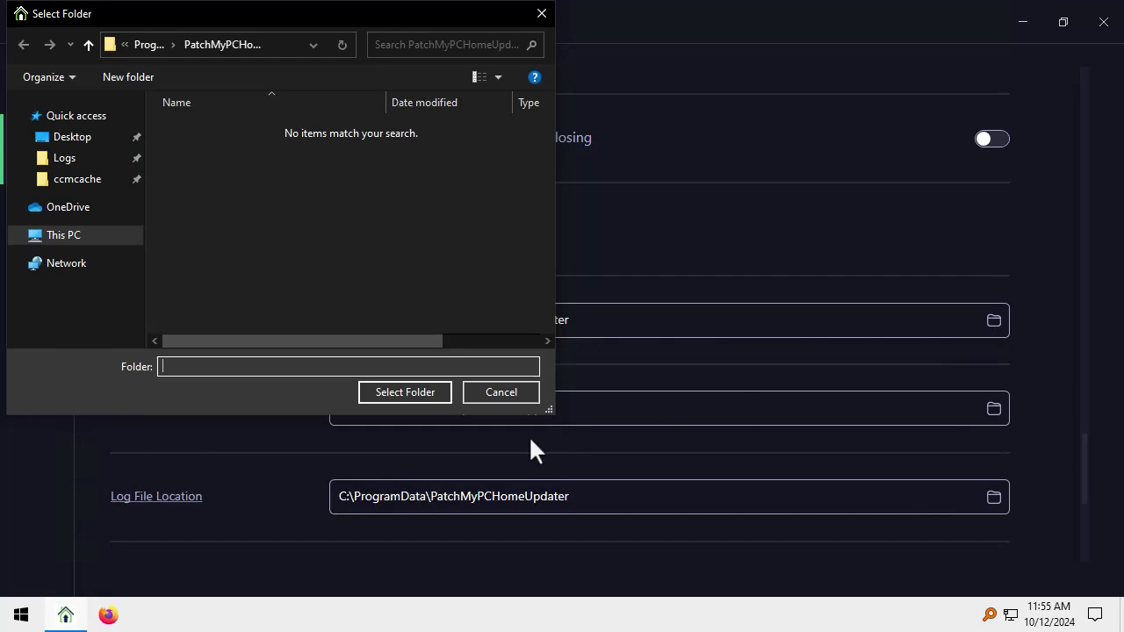
pyautogui.click(517, 394)
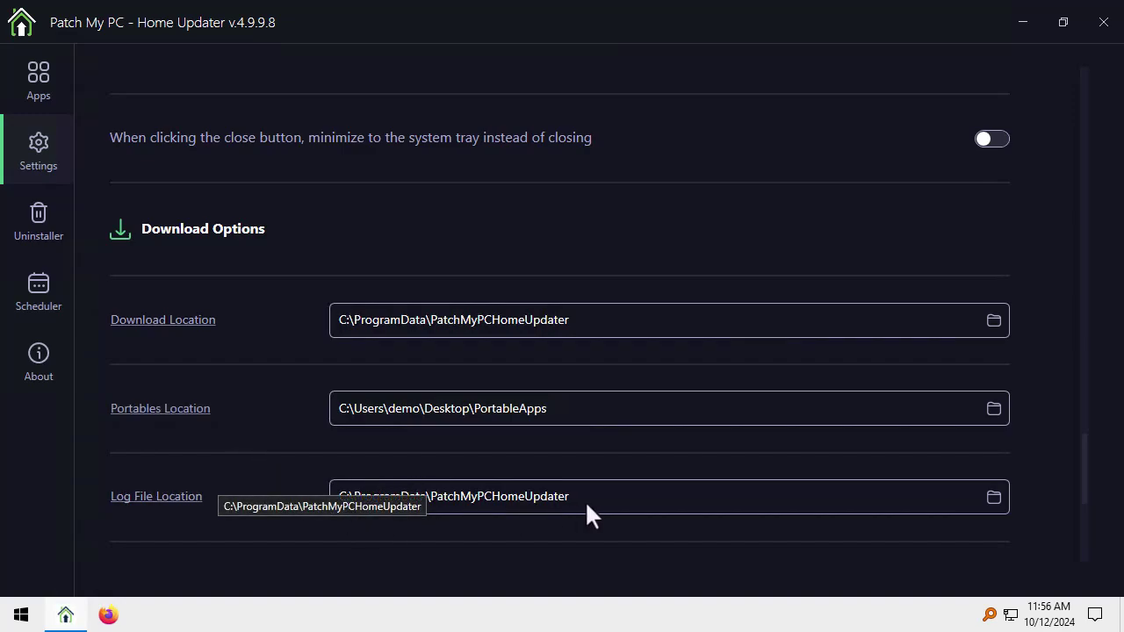
pyautogui.scroll(5, 381, 446)
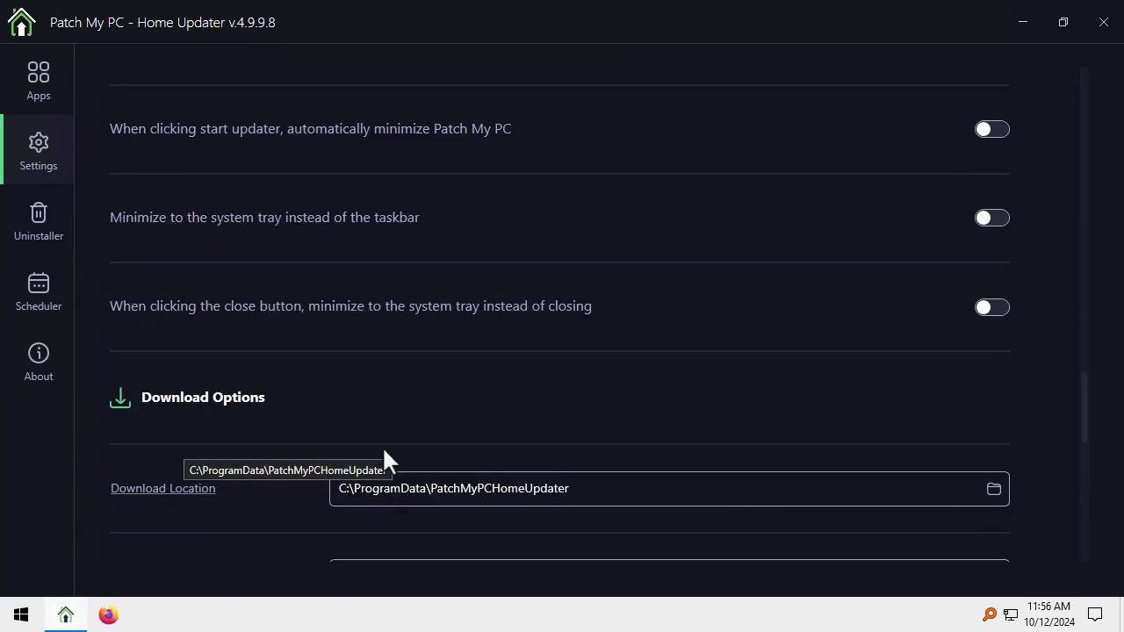
pyautogui.scroll(1, 751, 384)
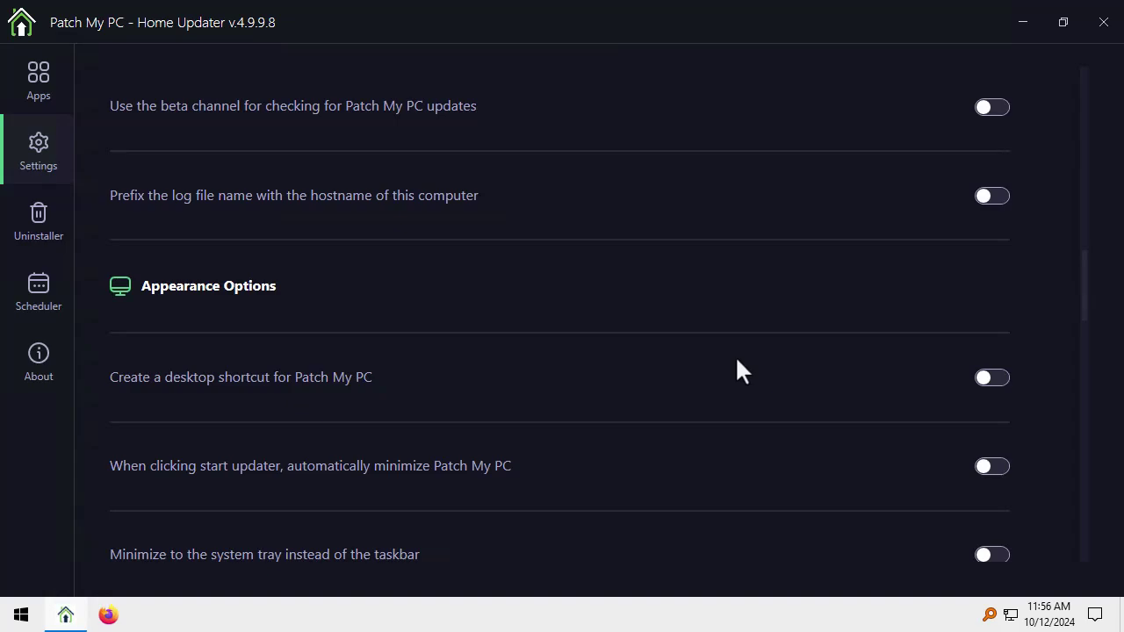
pyautogui.scroll(2, 736, 356)
pyautogui.scroll(2, 695, 369)
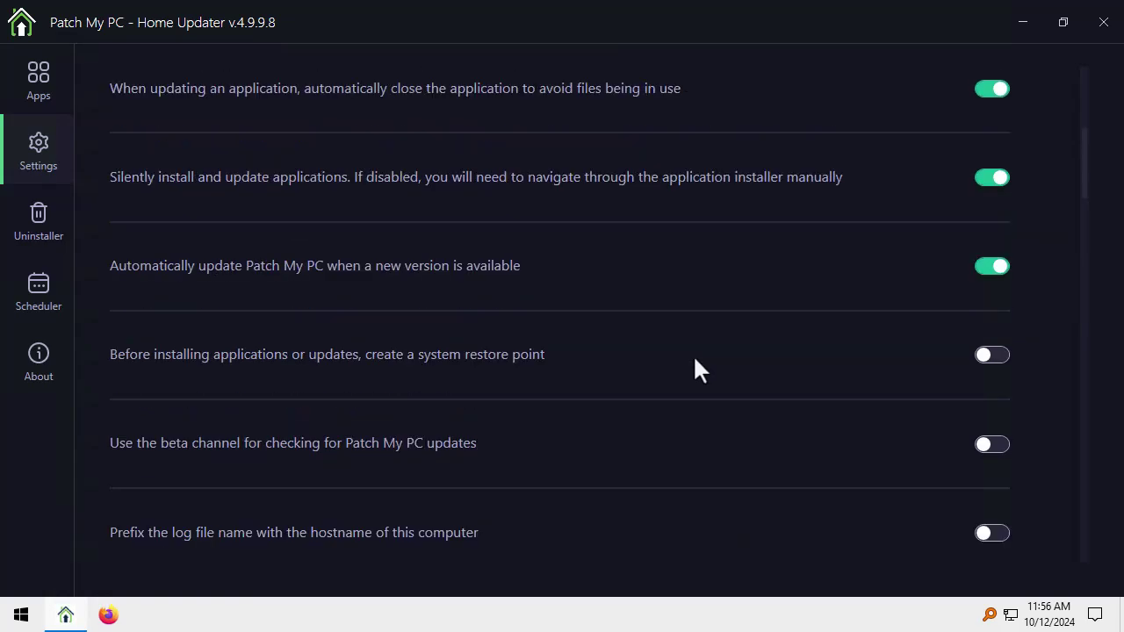
# Select Google Chrome and Google Earth Pro in the Uninstaller list and uninstall both together, approving each confirmation.
pyautogui.click(36, 222)
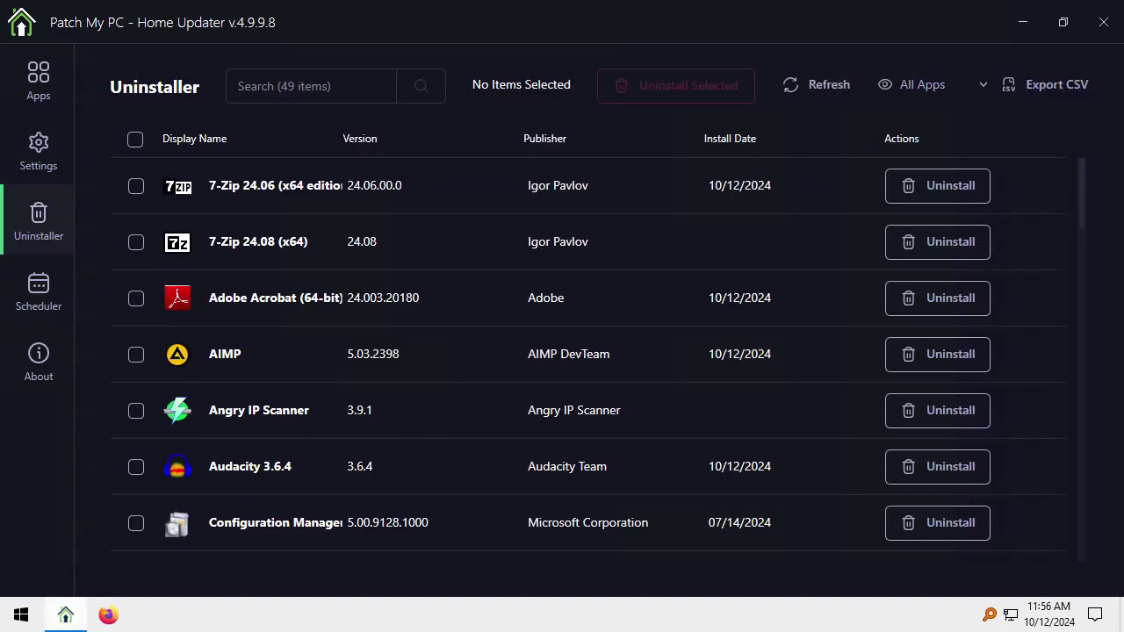
pyautogui.scroll(-2, 246, 351)
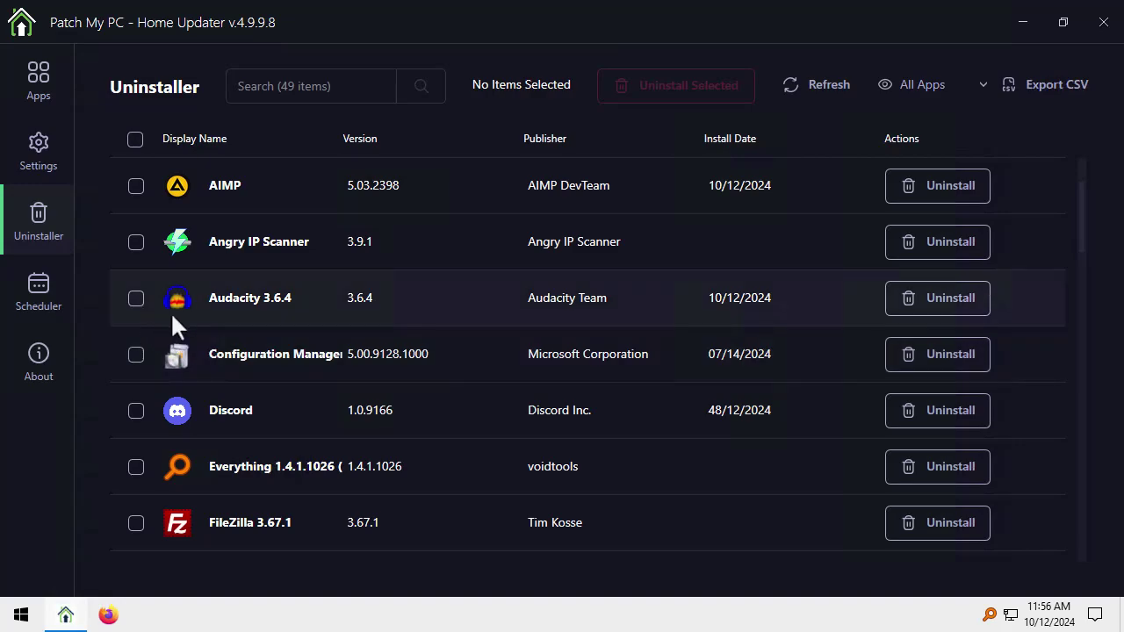
pyautogui.scroll(-3, 176, 323)
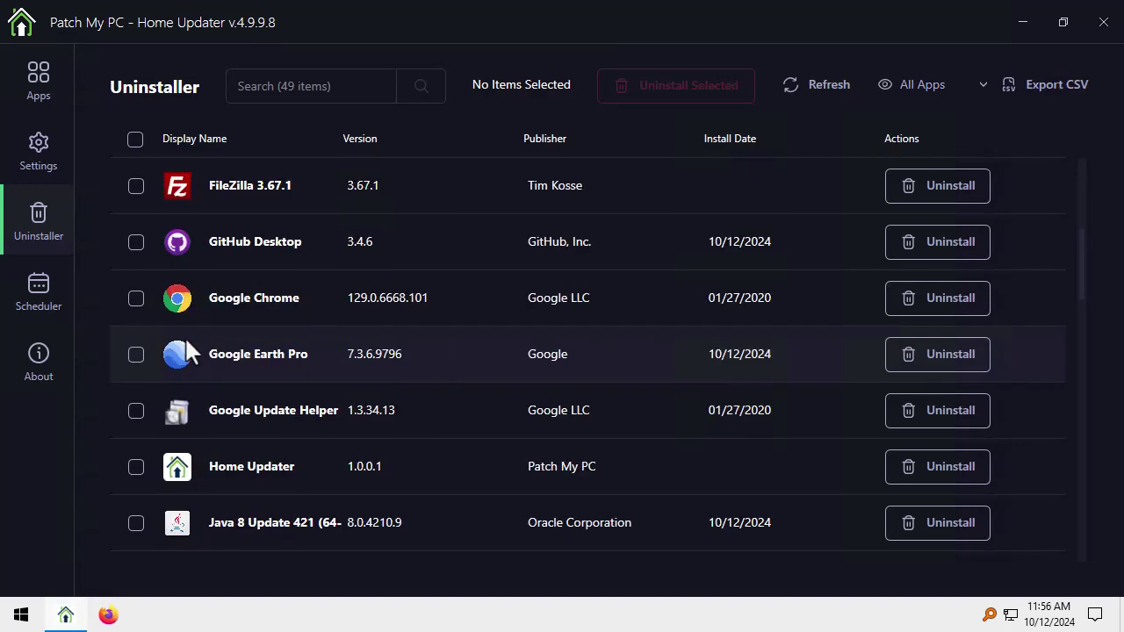
pyautogui.click(135, 298)
pyautogui.click(136, 354)
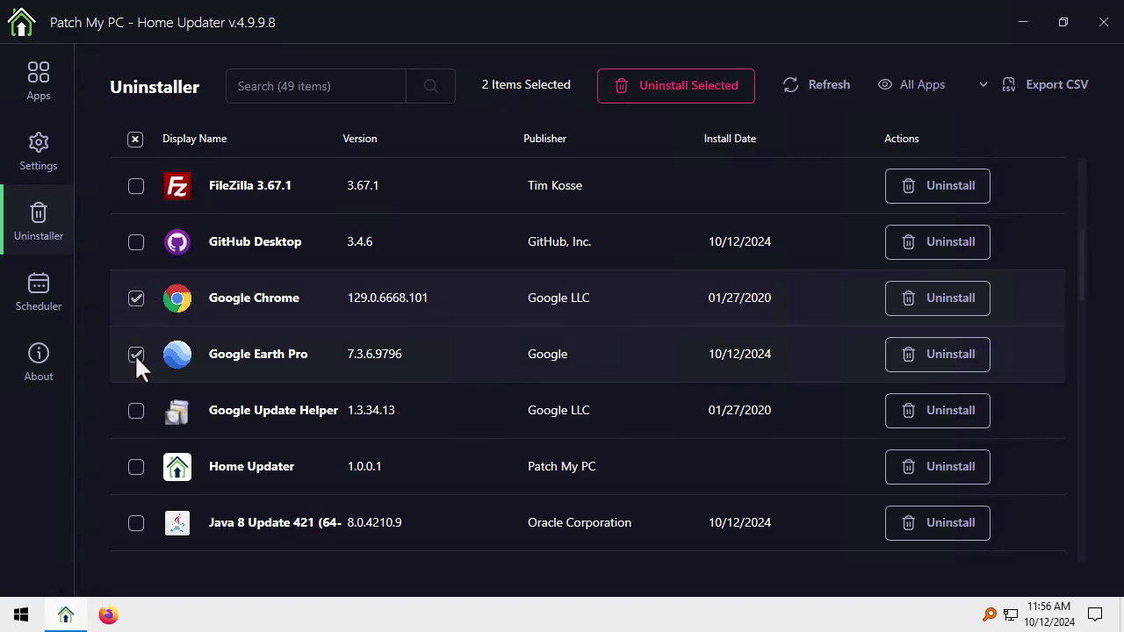
pyautogui.click(675, 88)
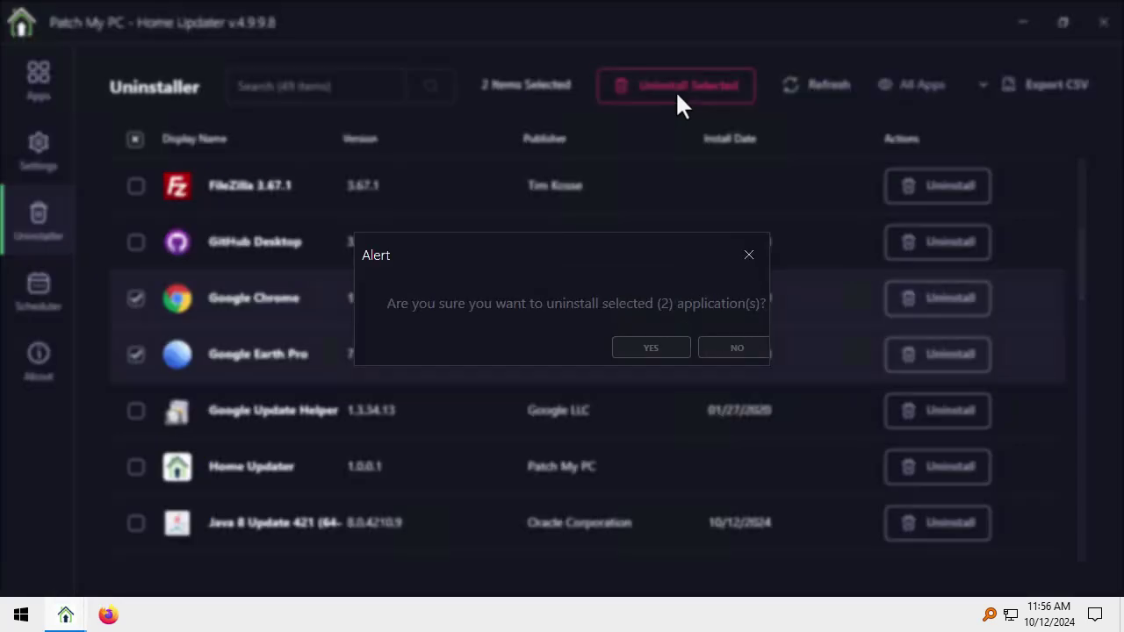
pyautogui.click(626, 350)
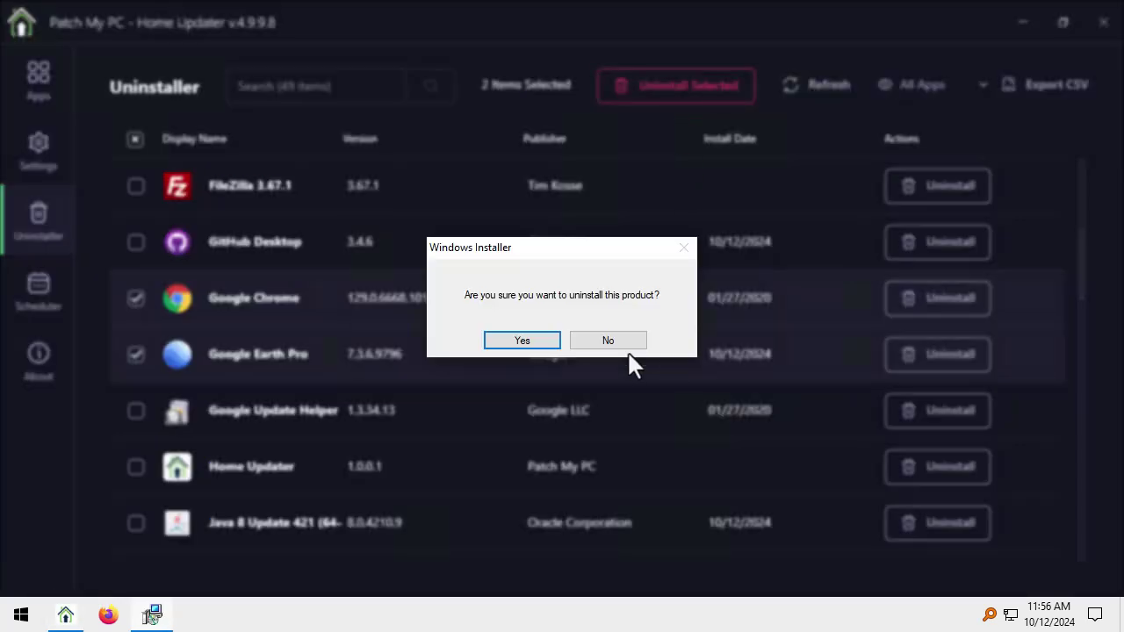
pyautogui.click(534, 342)
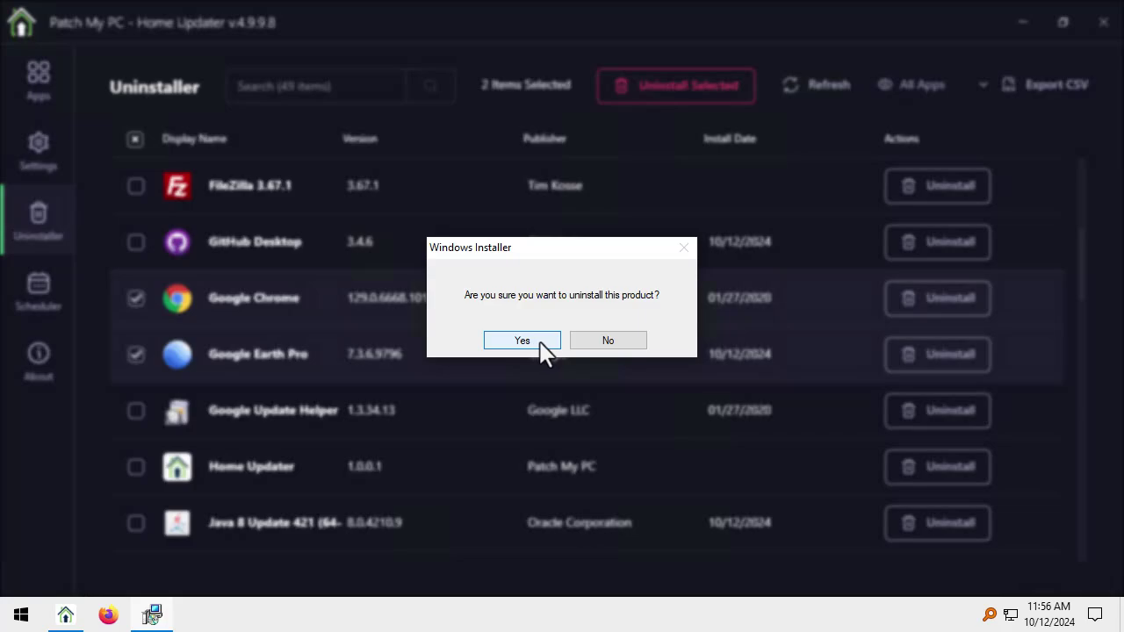
pyautogui.click(540, 343)
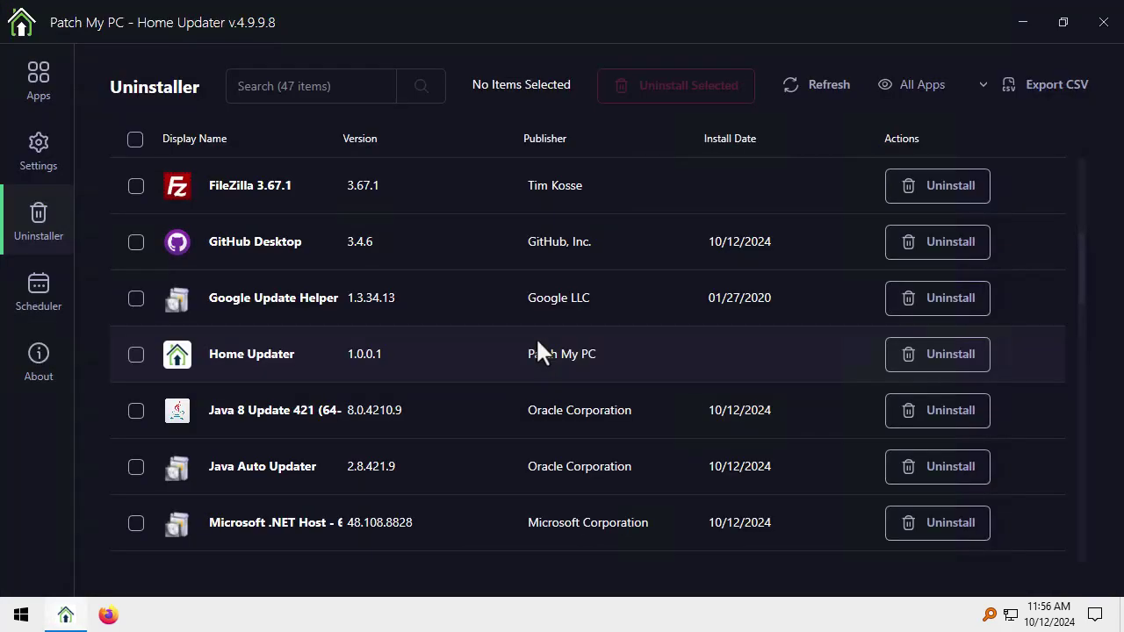
# Look through the remaining installed applications in the Uninstaller list.
pyautogui.scroll(-4, 479, 327)
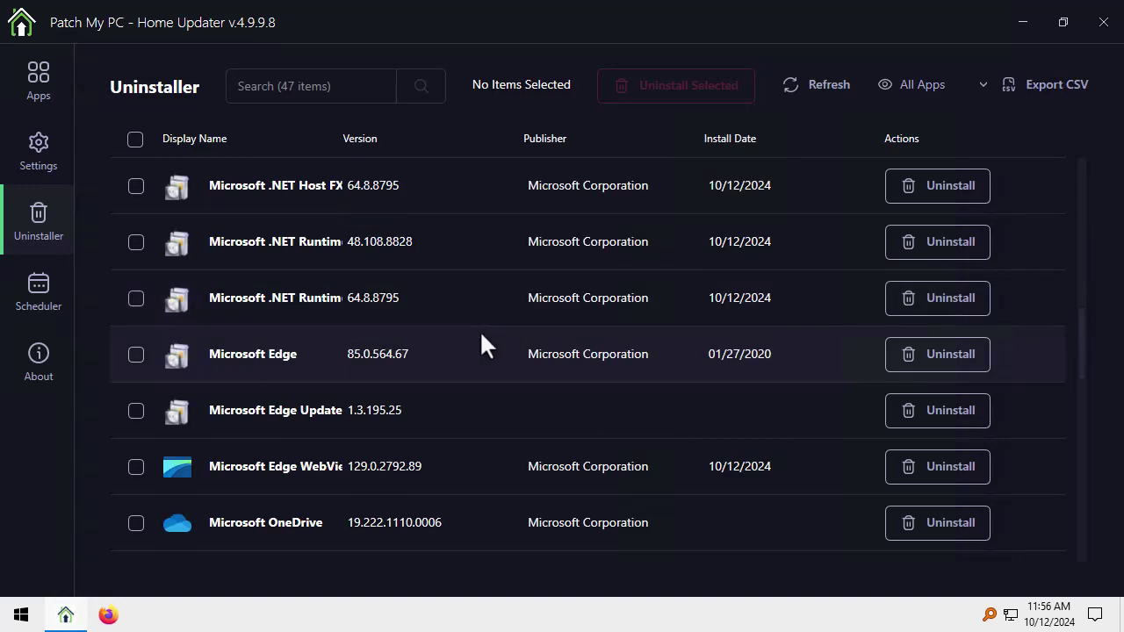
pyautogui.scroll(-2, 491, 347)
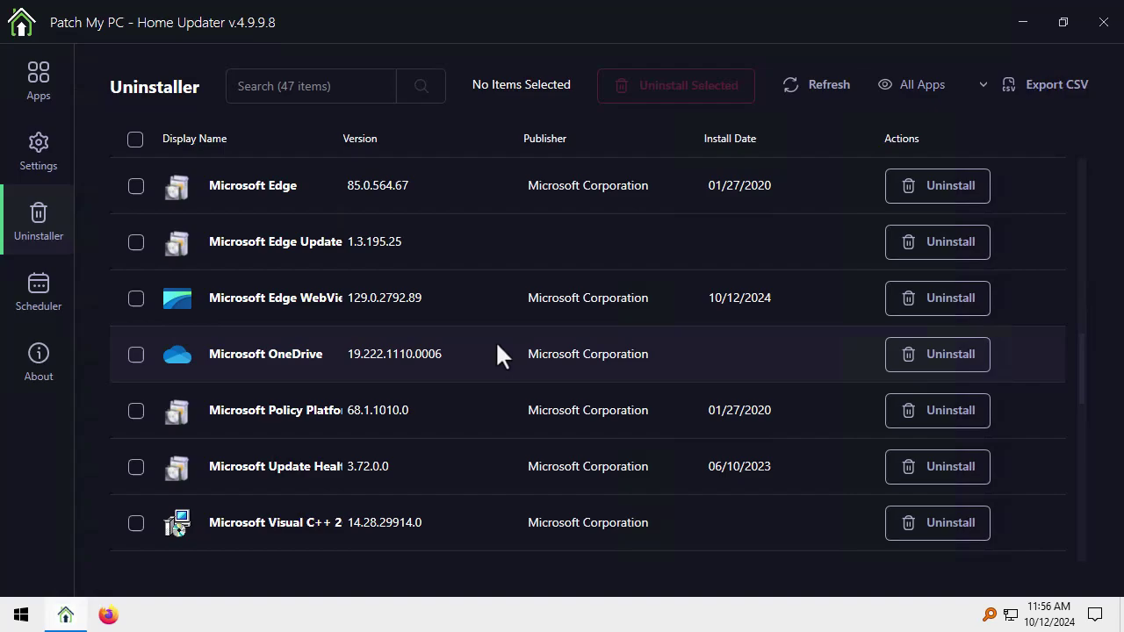
pyautogui.scroll(-10, 386, 342)
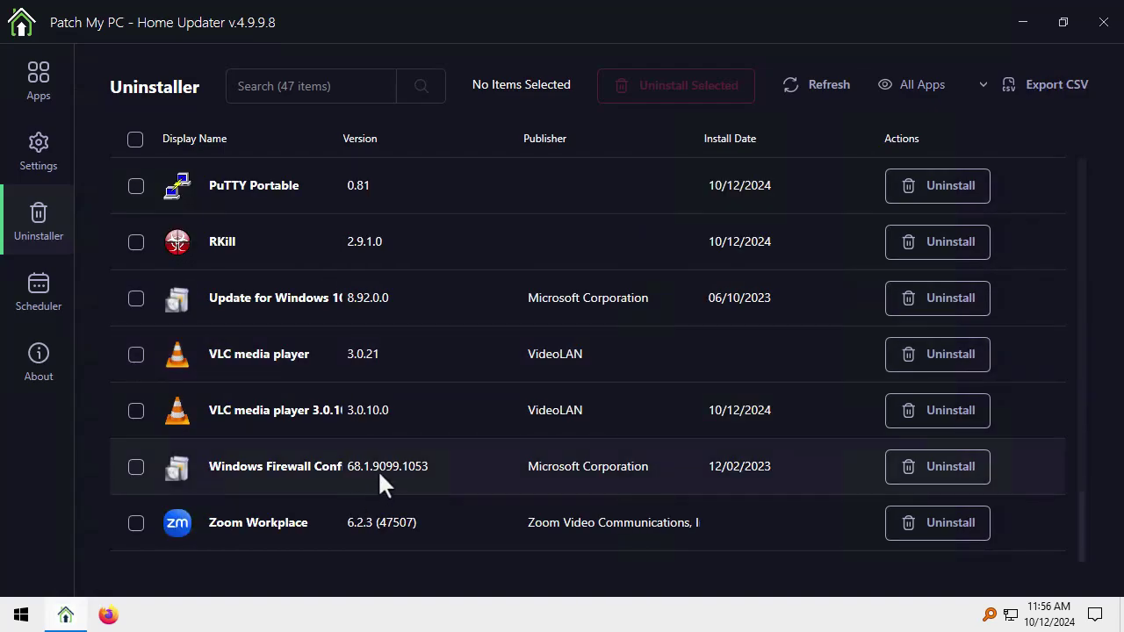
pyautogui.scroll(5, 369, 356)
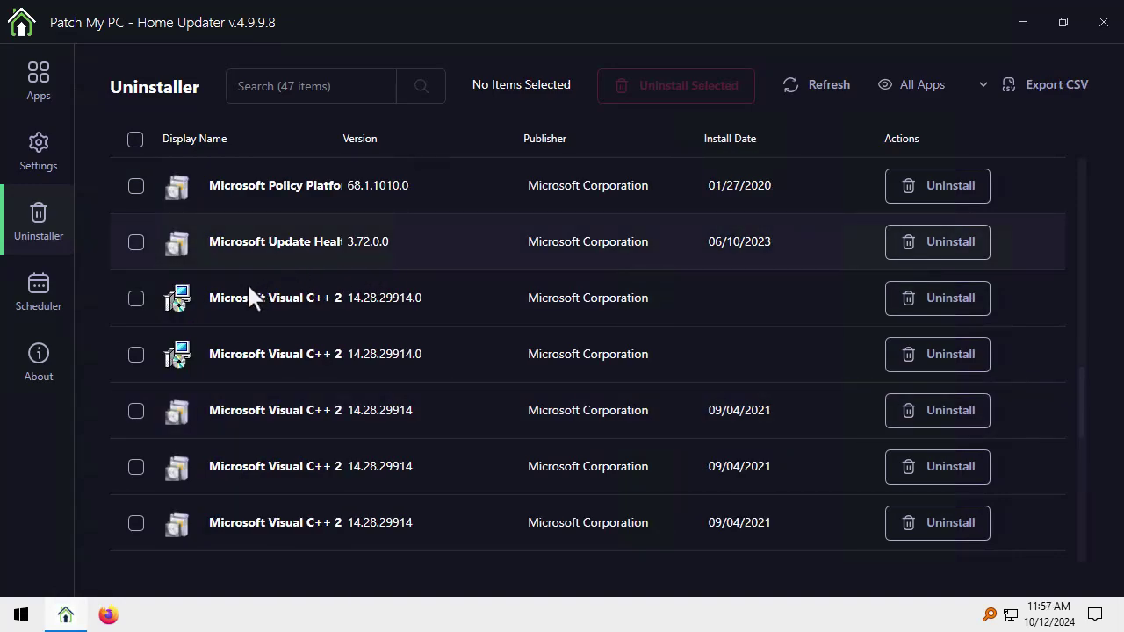
# Turn on the scheduler and save the schedule with Mon 07:00 PM, Once Every Day, and the preset task options.
pyautogui.click(47, 295)
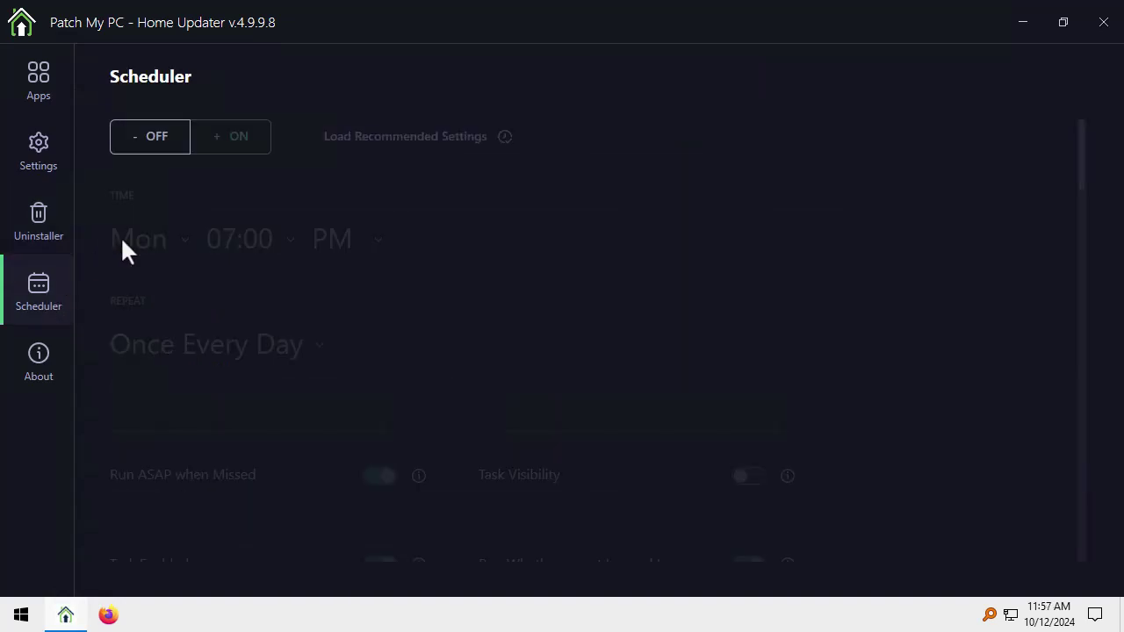
pyautogui.click(241, 141)
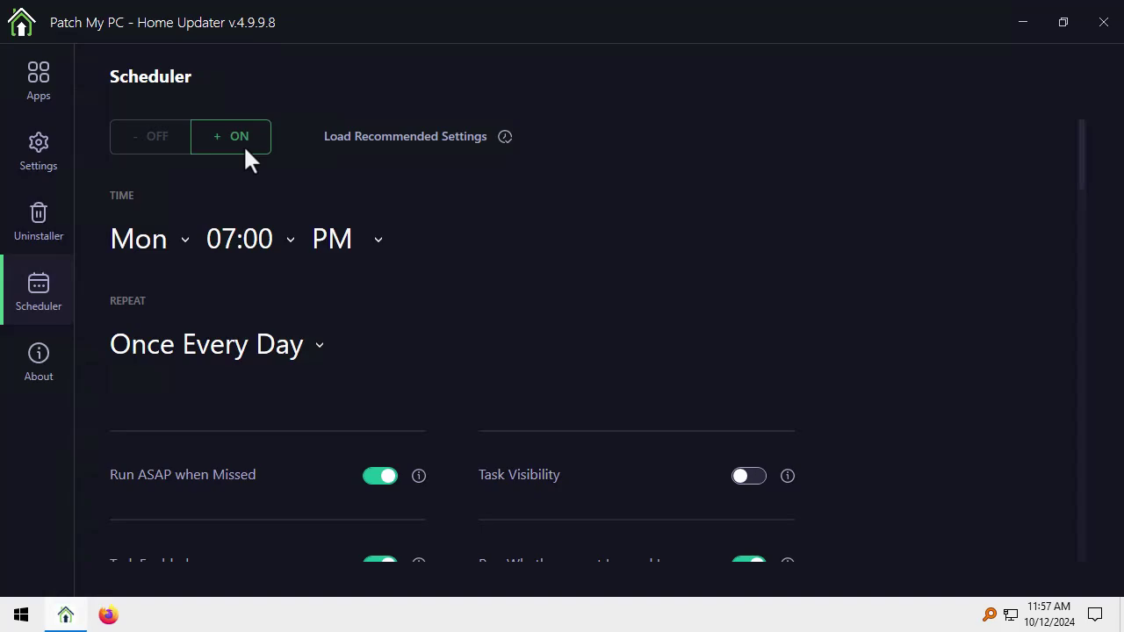
pyautogui.scroll(-1, 365, 215)
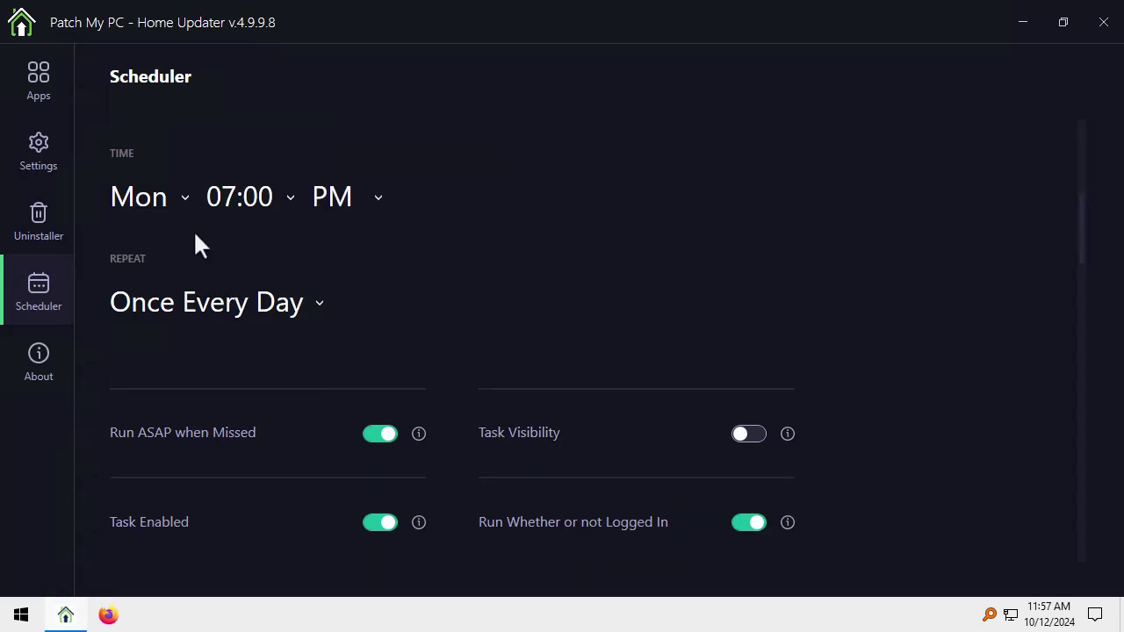
pyautogui.scroll(1, 234, 247)
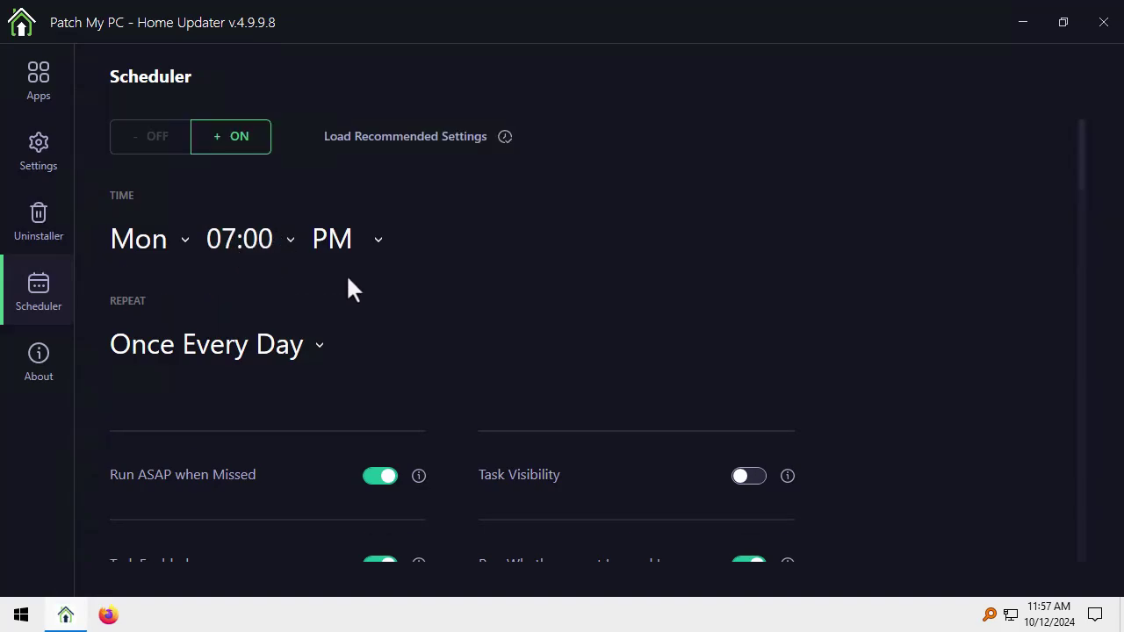
pyautogui.scroll(-5, 532, 347)
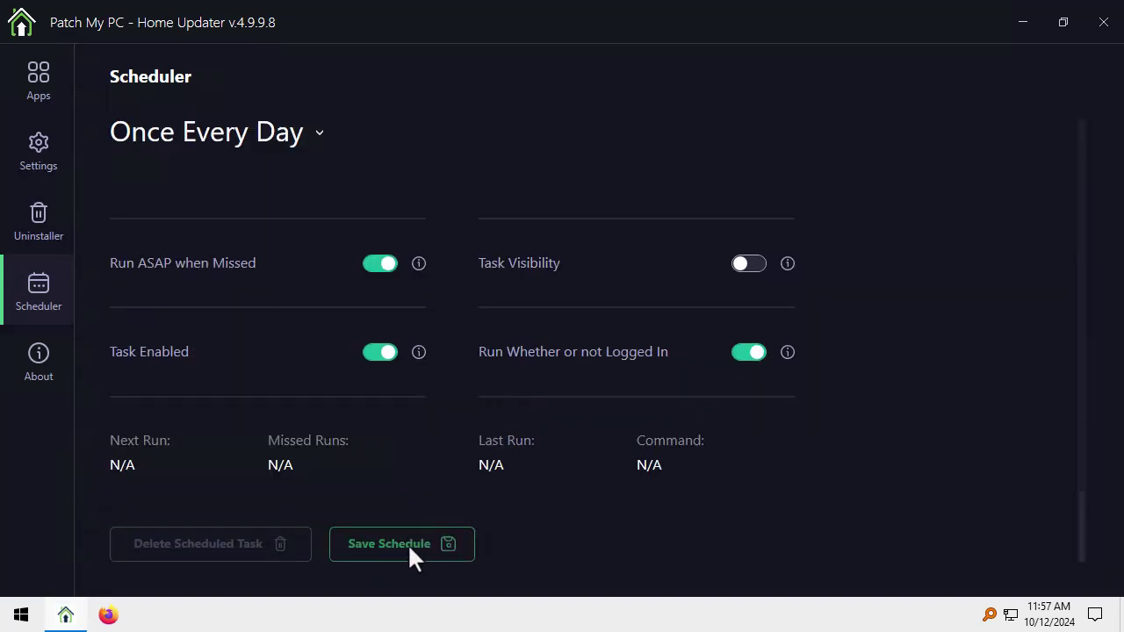
pyautogui.click(413, 558)
pyautogui.click(705, 349)
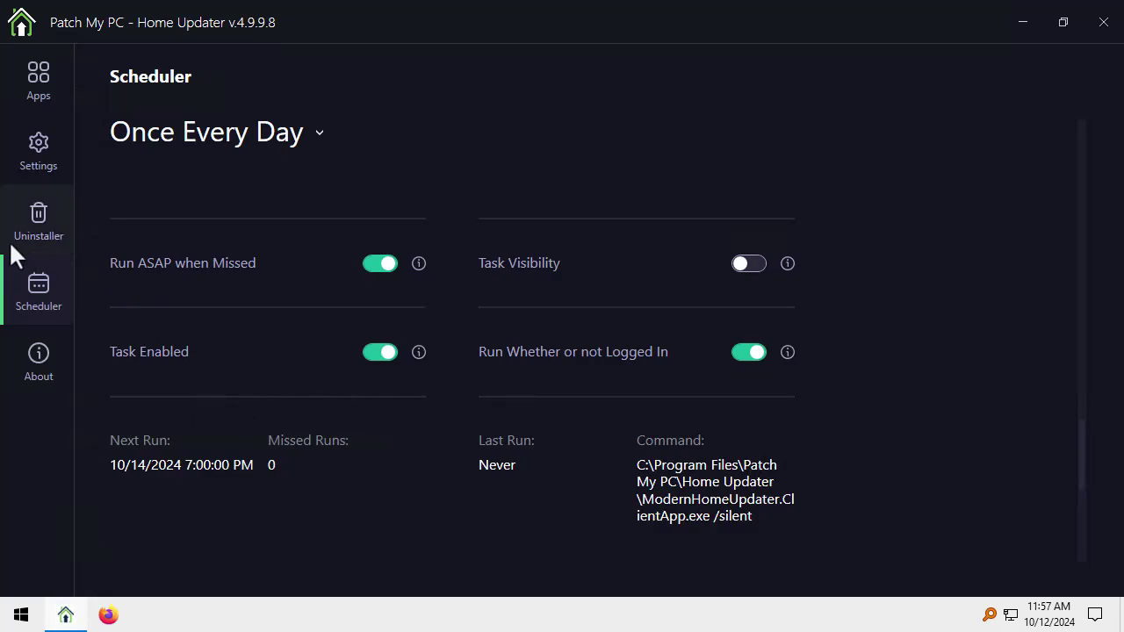
# Check for a newer version of Home Updater from the About page and dismiss the result.
pyautogui.click(51, 351)
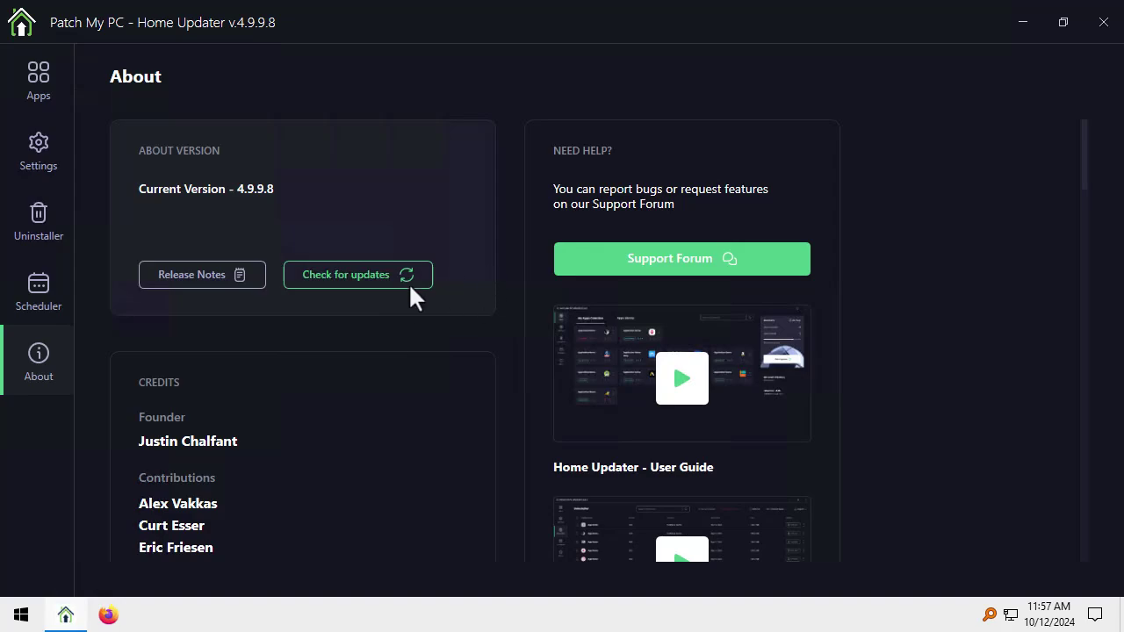
pyautogui.click(351, 275)
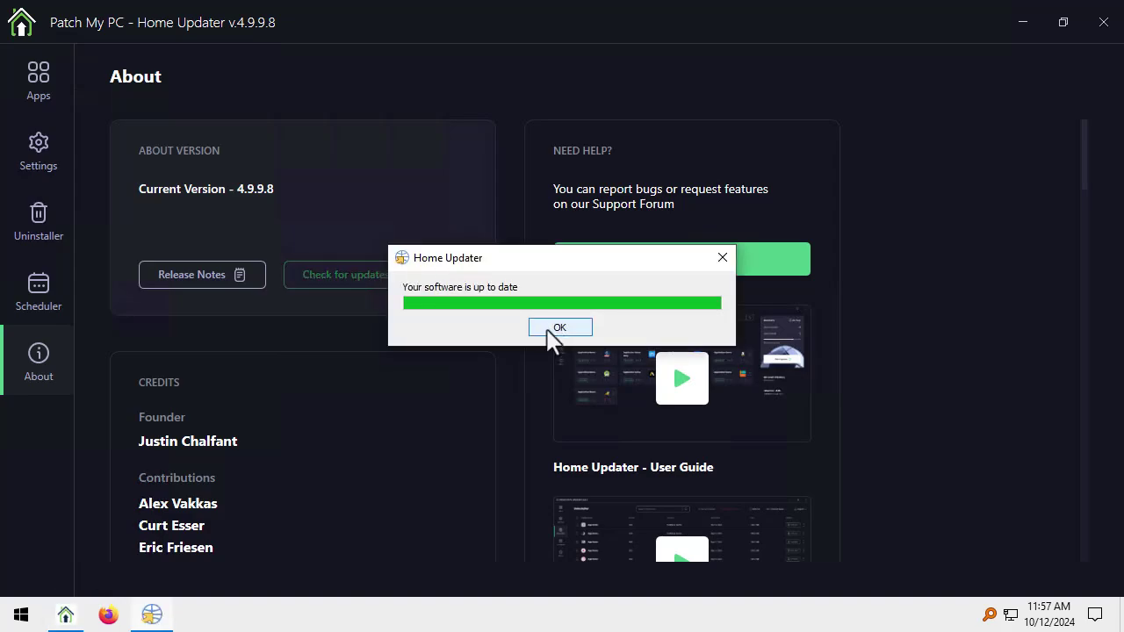
pyautogui.click(557, 328)
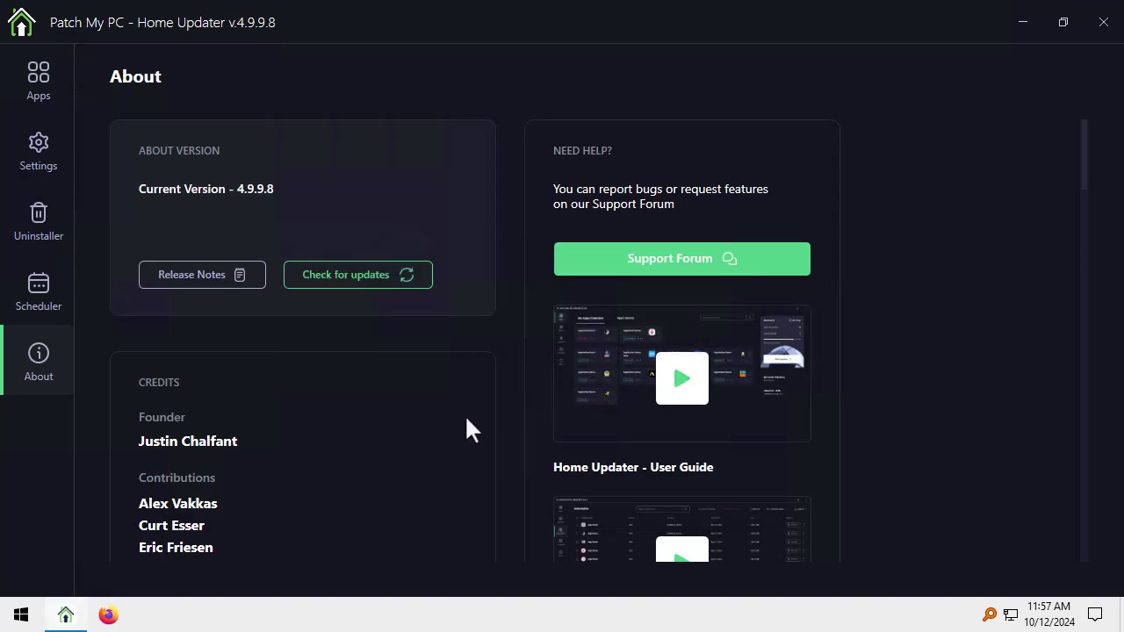